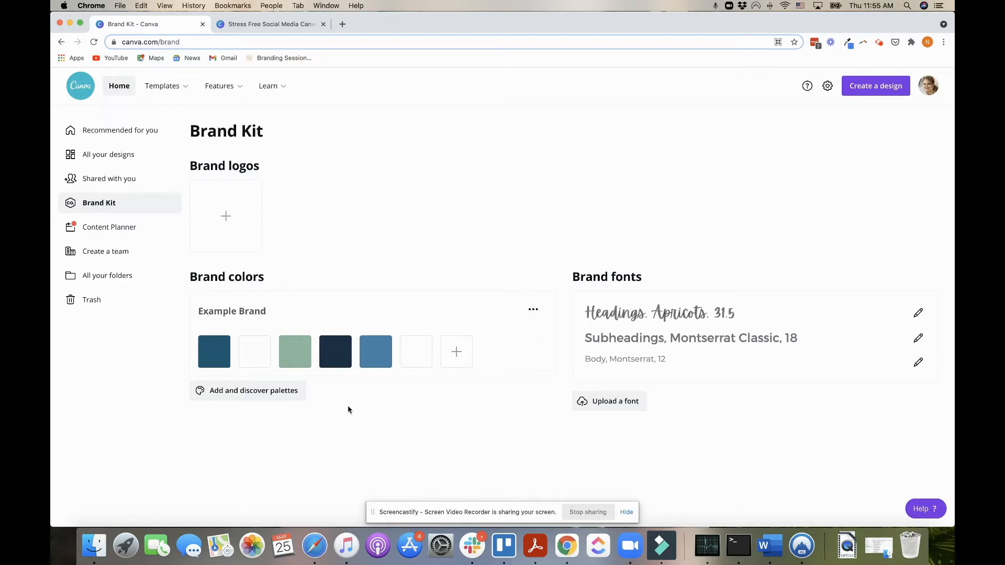
# View the hex code of the first color in the Example Brand palette and close the color picker.
pyautogui.click(224, 361)
pyautogui.click(297, 473)
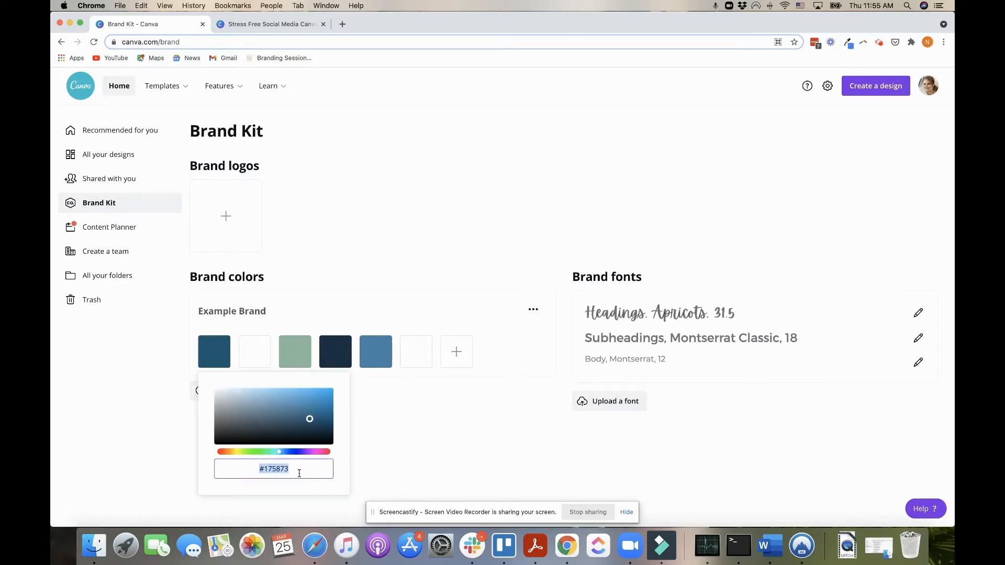
pyautogui.click(420, 453)
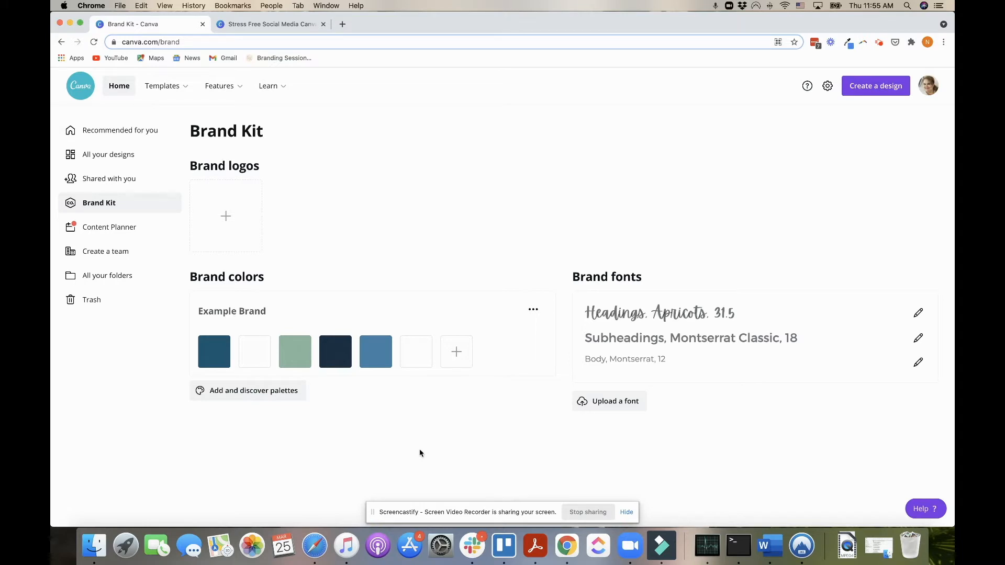
# Try adding a new color to the Example Brand palette, viewing its hex code field, and remove that color.
pyautogui.click(458, 352)
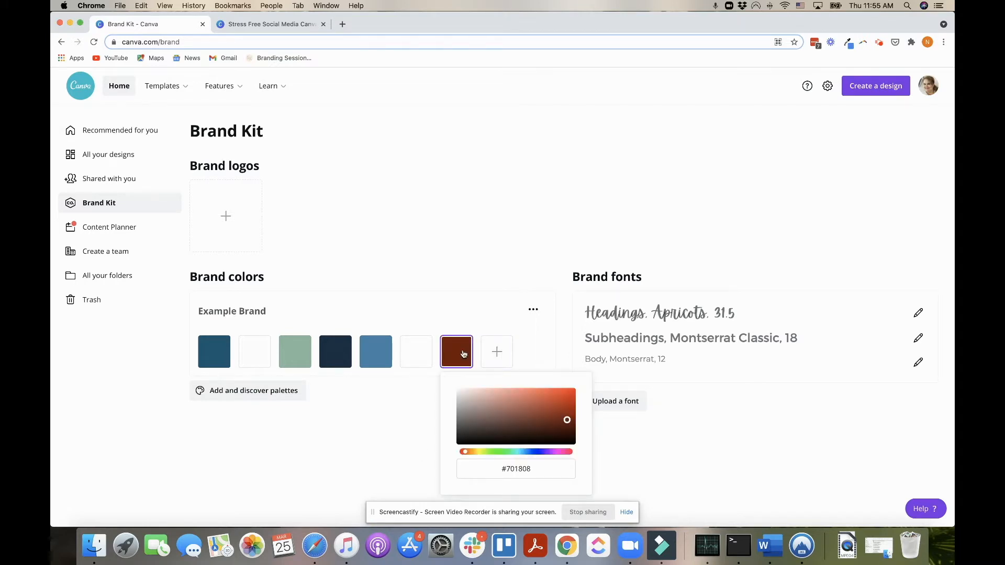
pyautogui.click(546, 468)
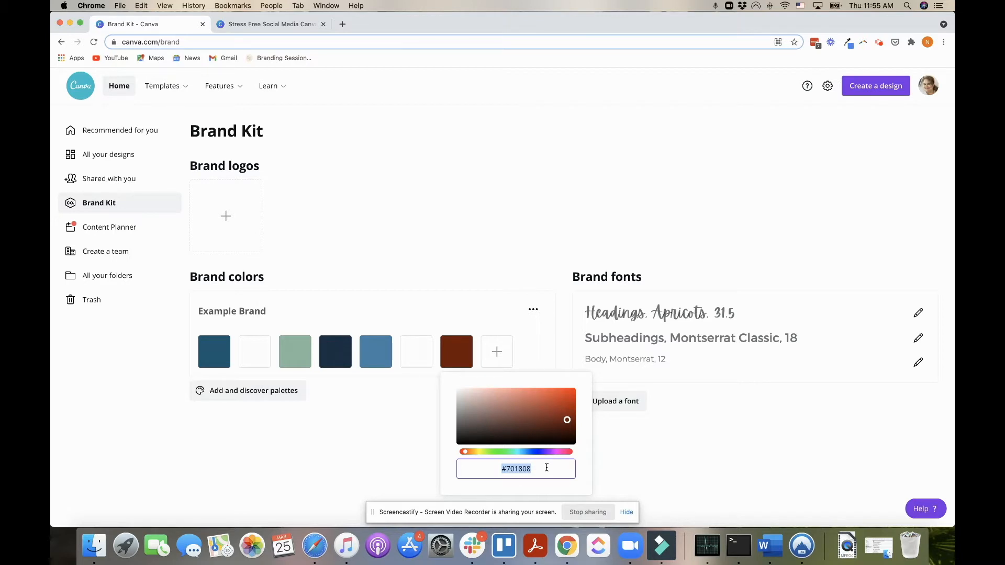
pyautogui.click(411, 445)
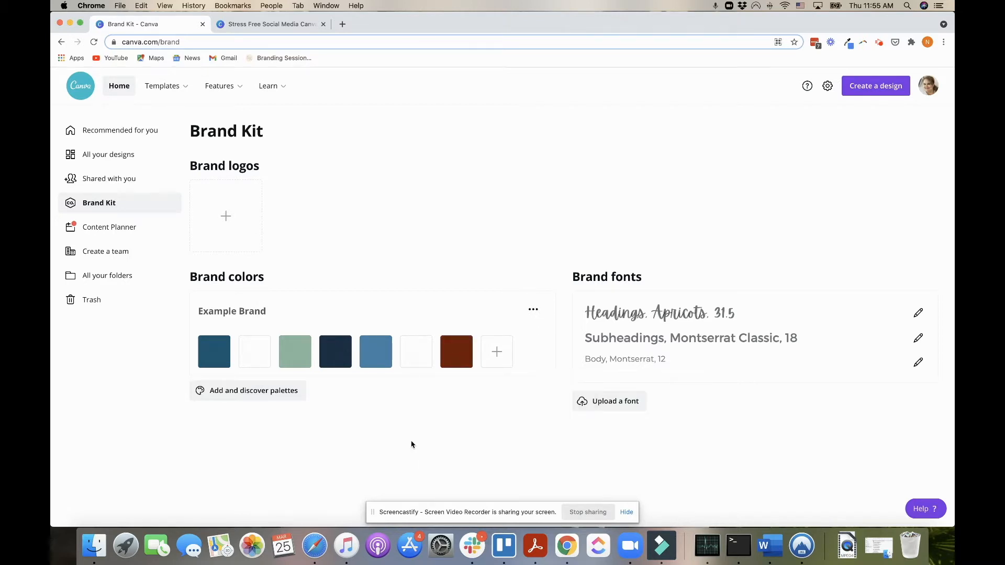
pyautogui.click(471, 338)
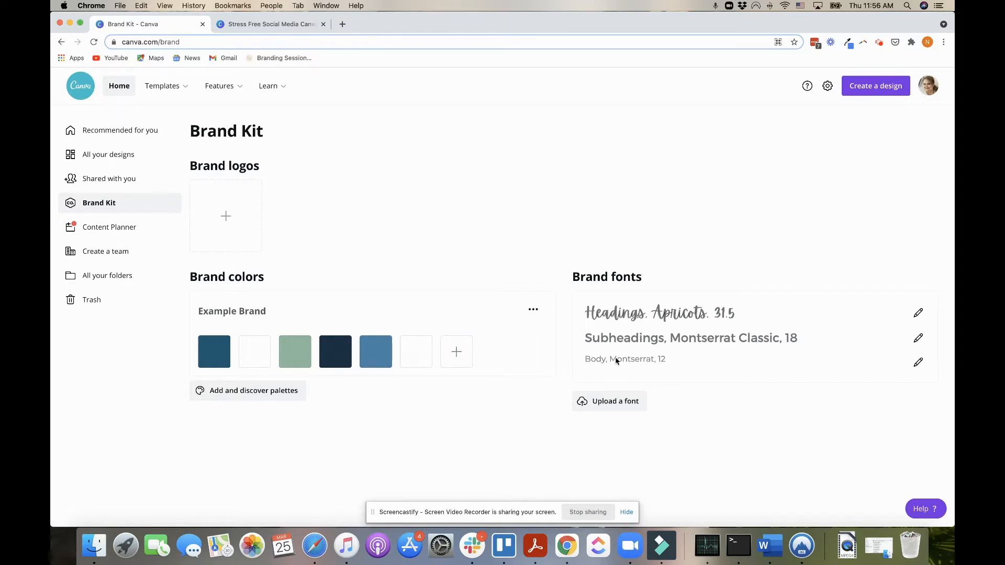
# Open the file chooser for uploading a brand logo and cancel it.
pyautogui.click(223, 212)
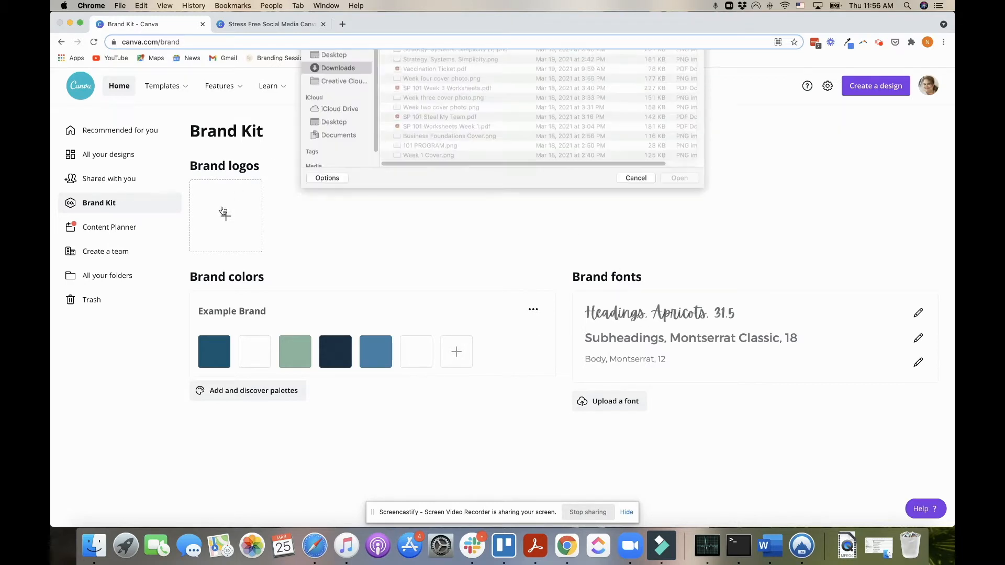
pyautogui.click(635, 265)
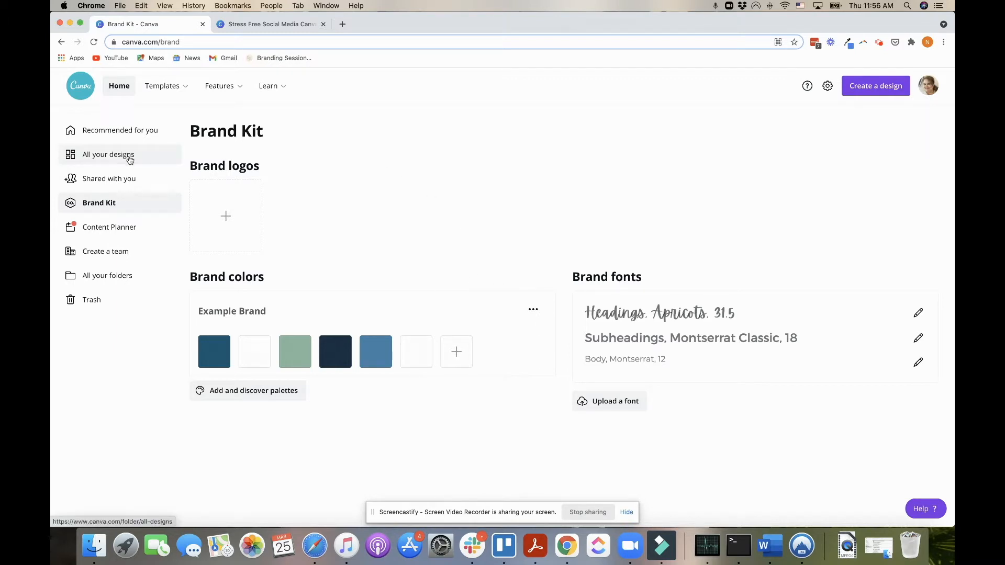
# Go to All your designs and view the design types available for creating a design.
pyautogui.click(130, 160)
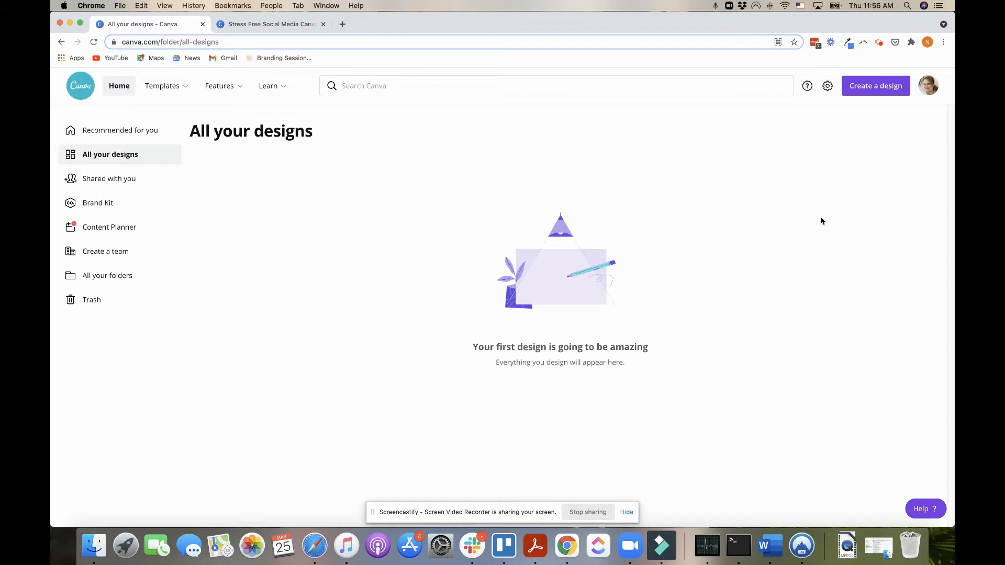
pyautogui.click(864, 86)
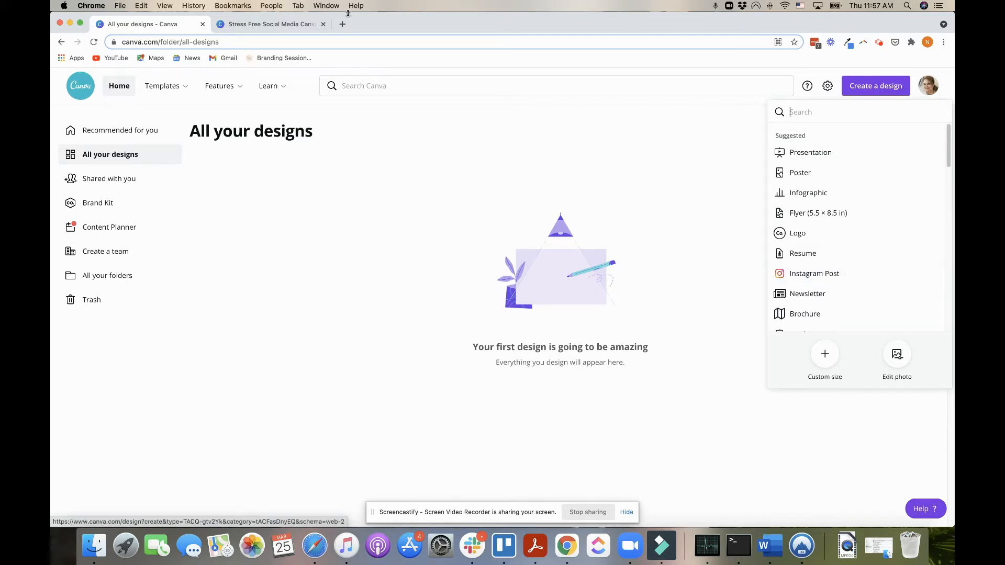
# Switch to the Stress Free Social Media Canva Templates design and review its link-sharing options without changing them.
pyautogui.click(272, 24)
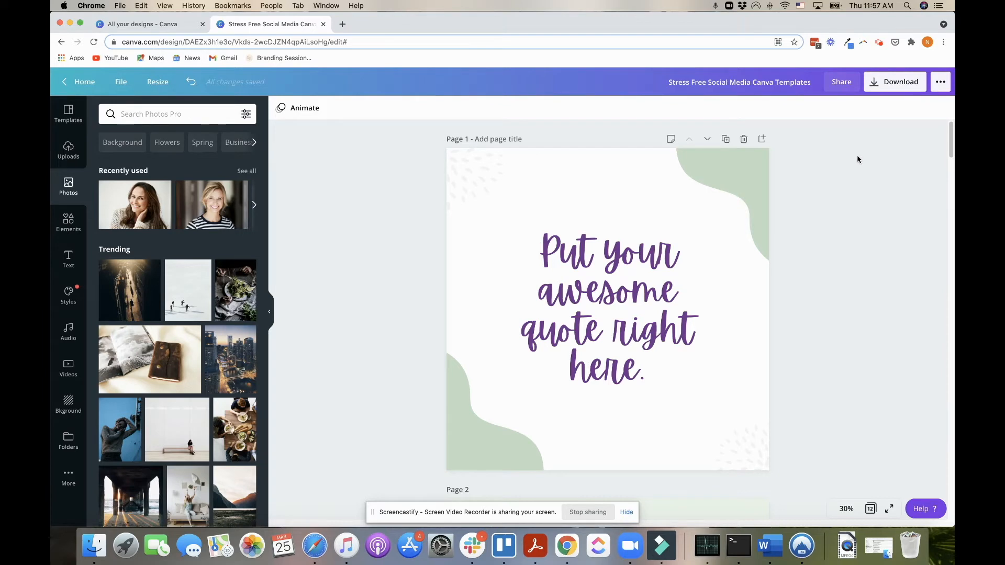
pyautogui.click(837, 89)
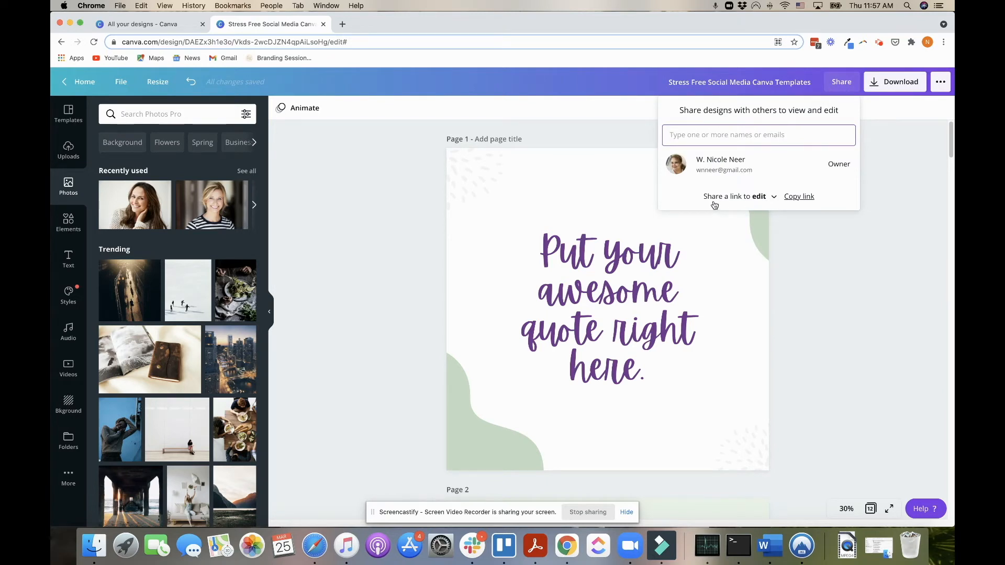
pyautogui.click(778, 199)
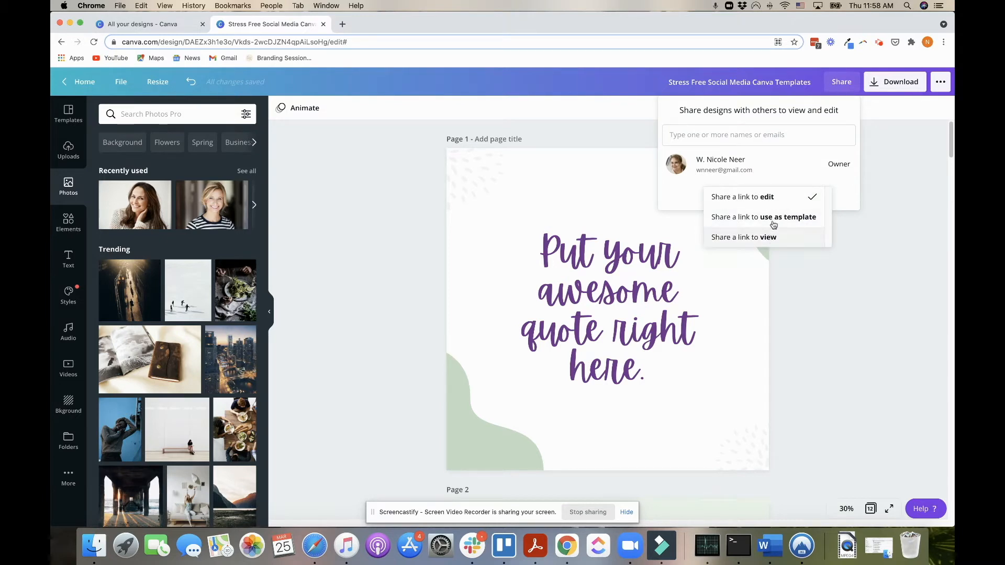
pyautogui.click(879, 276)
pyautogui.click(879, 276)
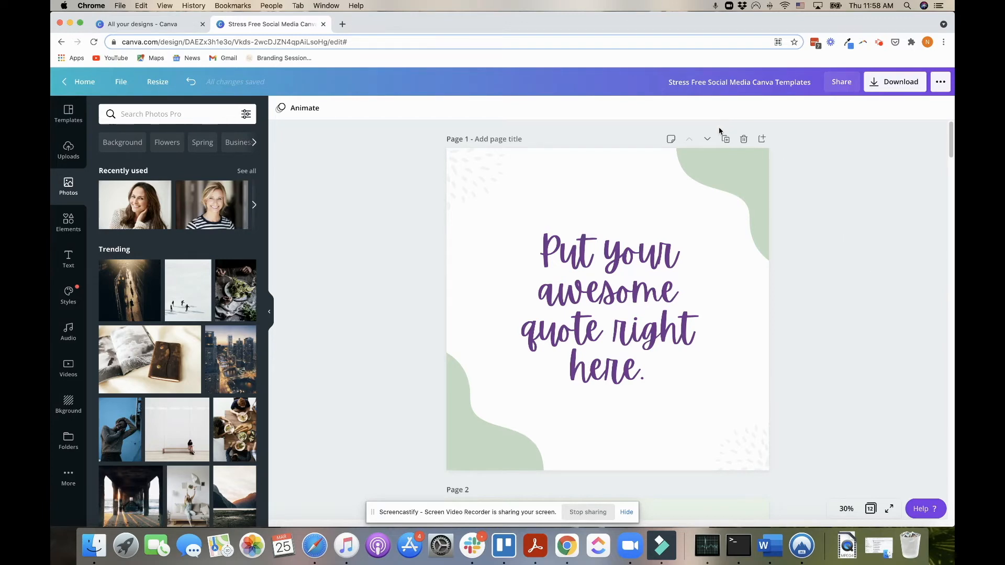
# Duplicate page 1 and recolor both corner blob shapes on the copy with the sage green from the Example Brand palette.
pyautogui.click(724, 140)
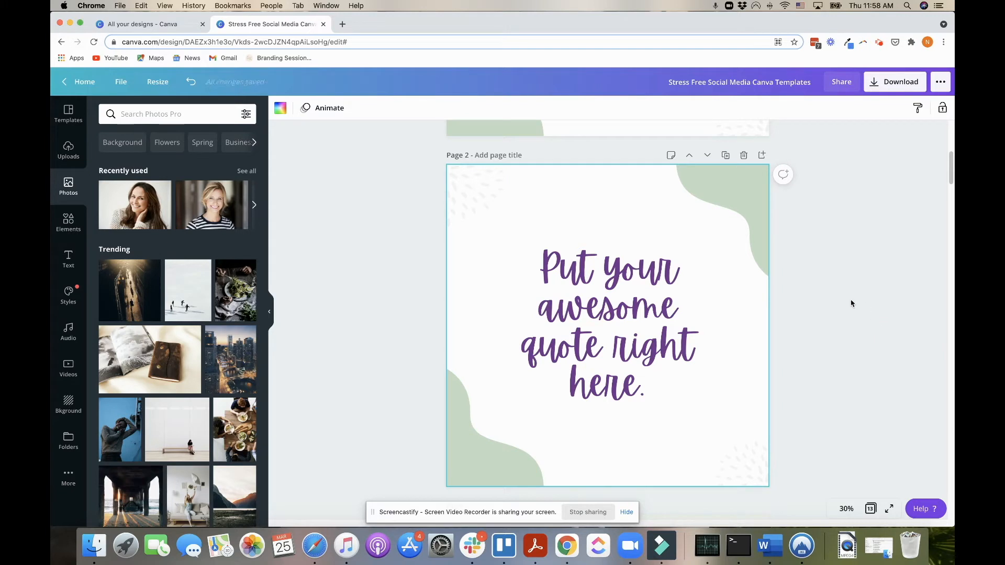
pyautogui.click(736, 191)
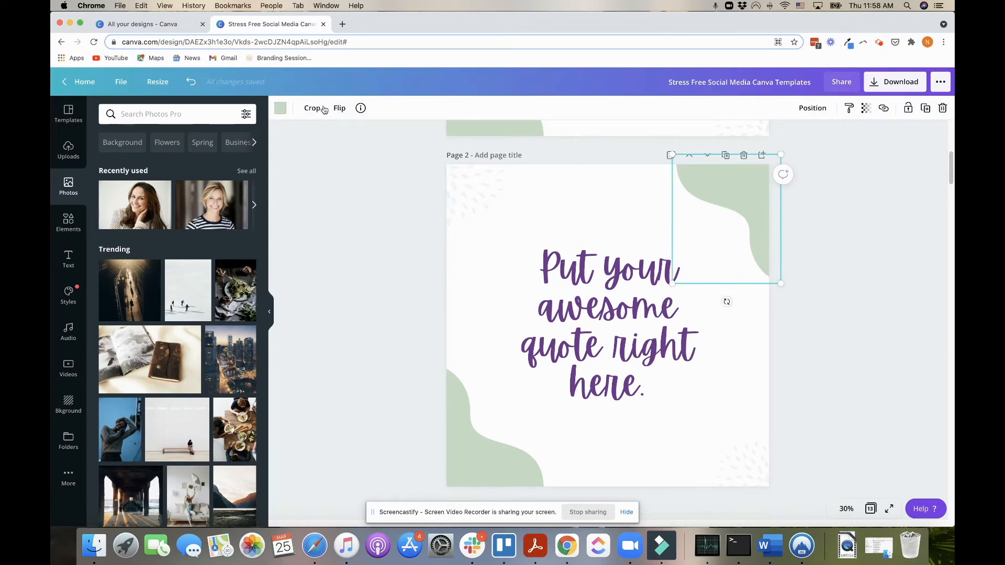
pyautogui.click(279, 108)
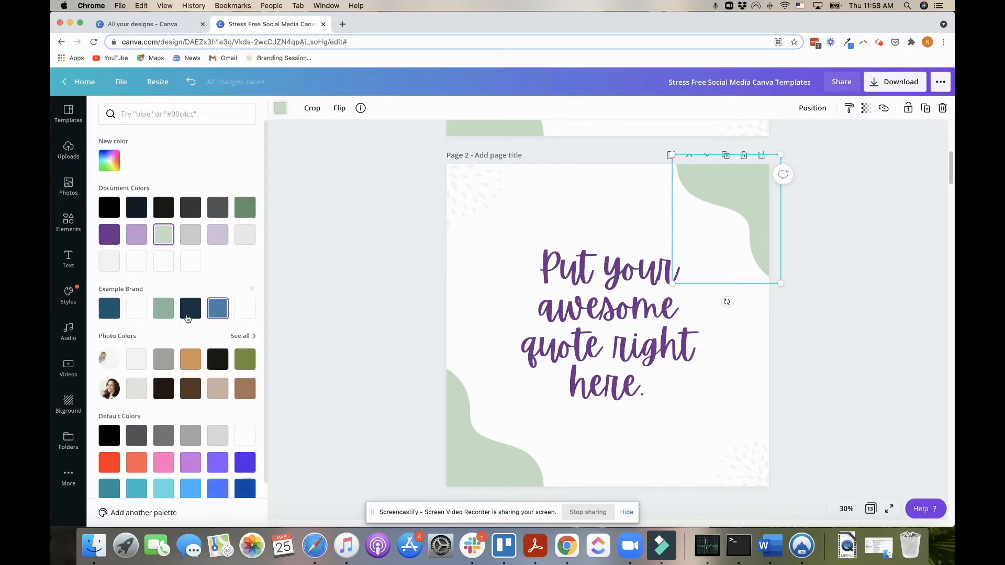
pyautogui.click(167, 314)
pyautogui.click(463, 432)
pyautogui.click(164, 308)
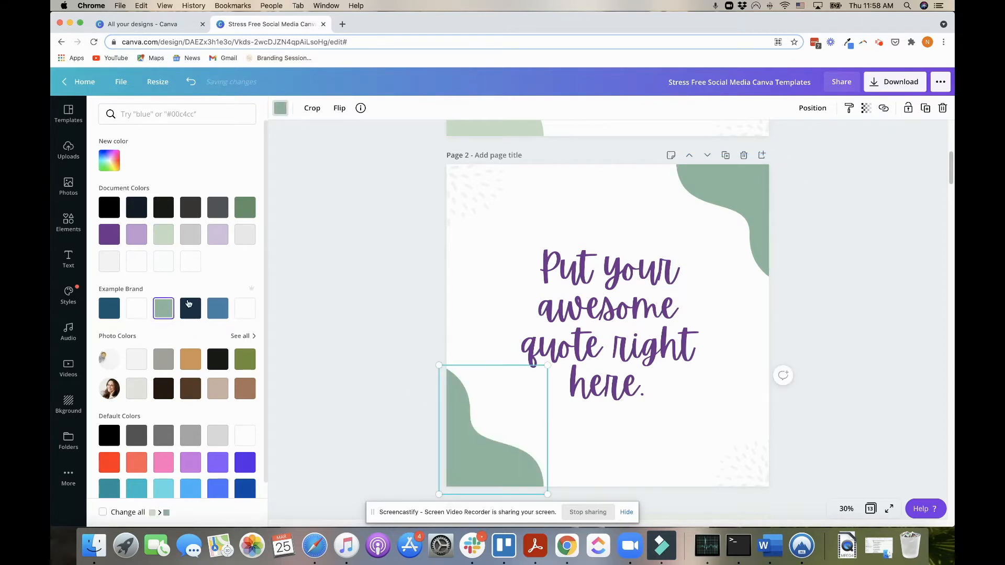
# Recolor both dash-pattern corner graphics on page 2 with the medium blue from the Example Brand palette.
pyautogui.click(470, 205)
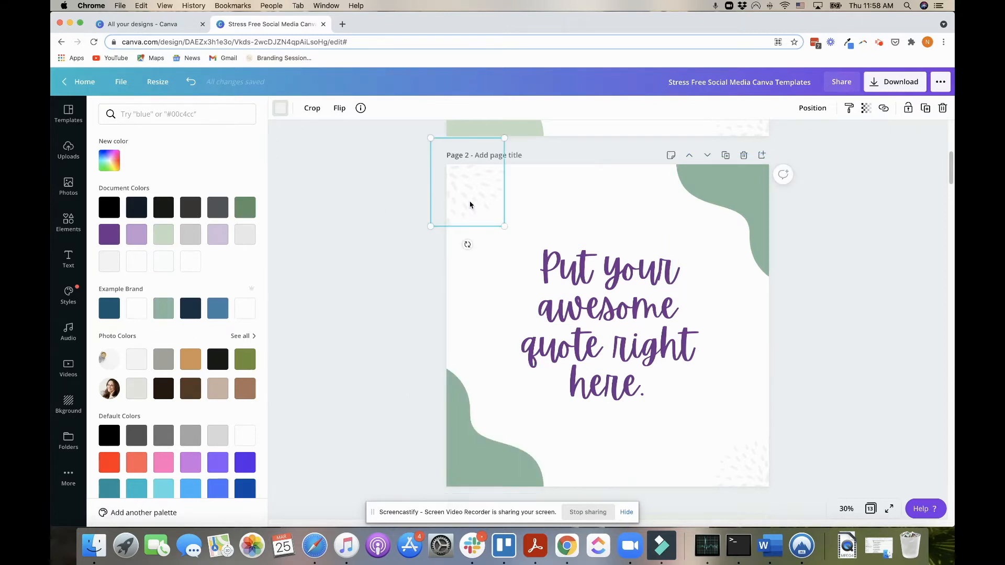
pyautogui.click(218, 308)
pyautogui.click(737, 467)
pyautogui.click(218, 308)
# Recolor the whole quote text on page 2 with the dark teal blue, the first Example Brand color.
pyautogui.click(599, 343)
pyautogui.moveTo(661, 385); pyautogui.dragTo(532, 269)
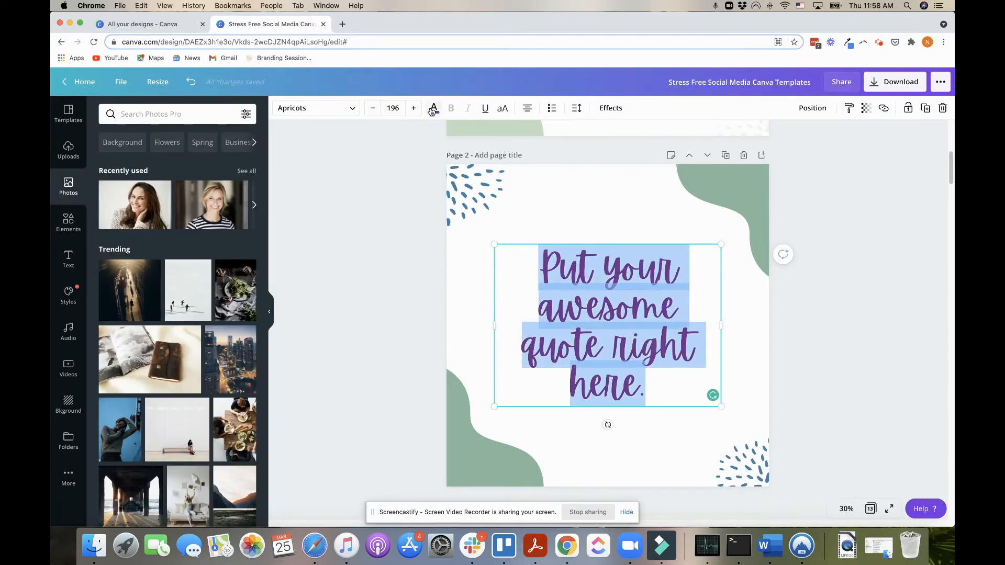
pyautogui.click(433, 109)
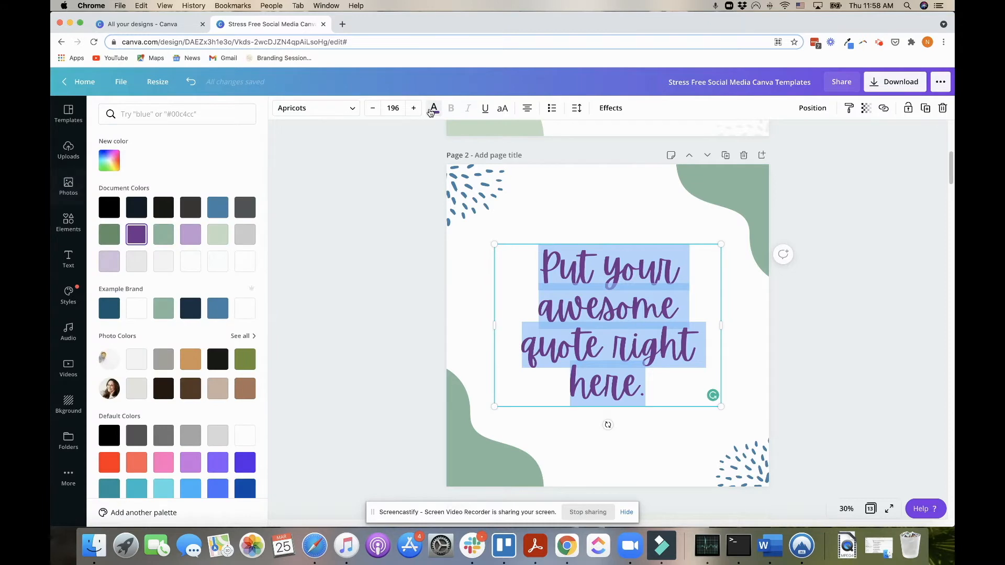
pyautogui.click(104, 313)
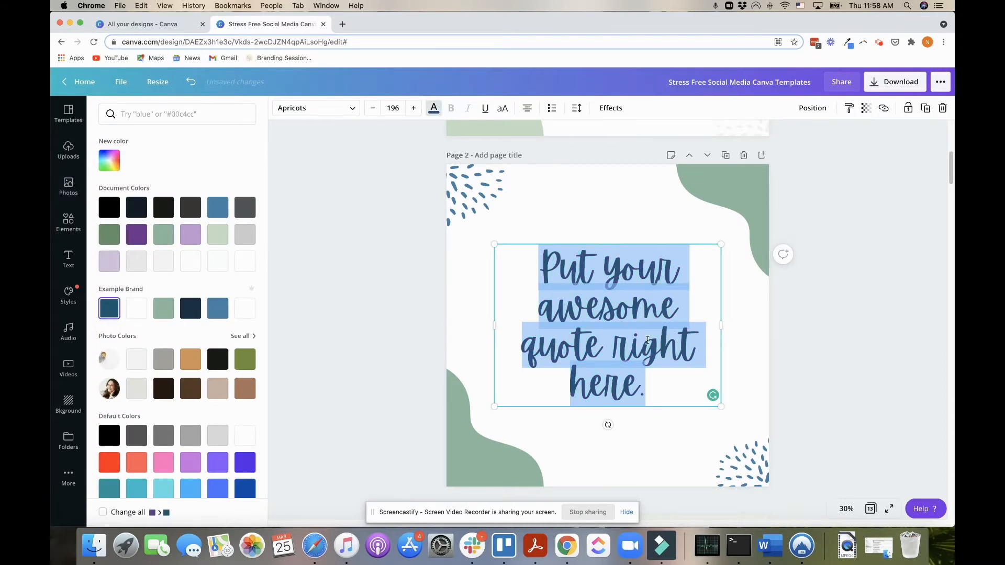
# Replace the quote on page 2 with "I'm going to change this text.".
pyautogui.write("I'm goin")
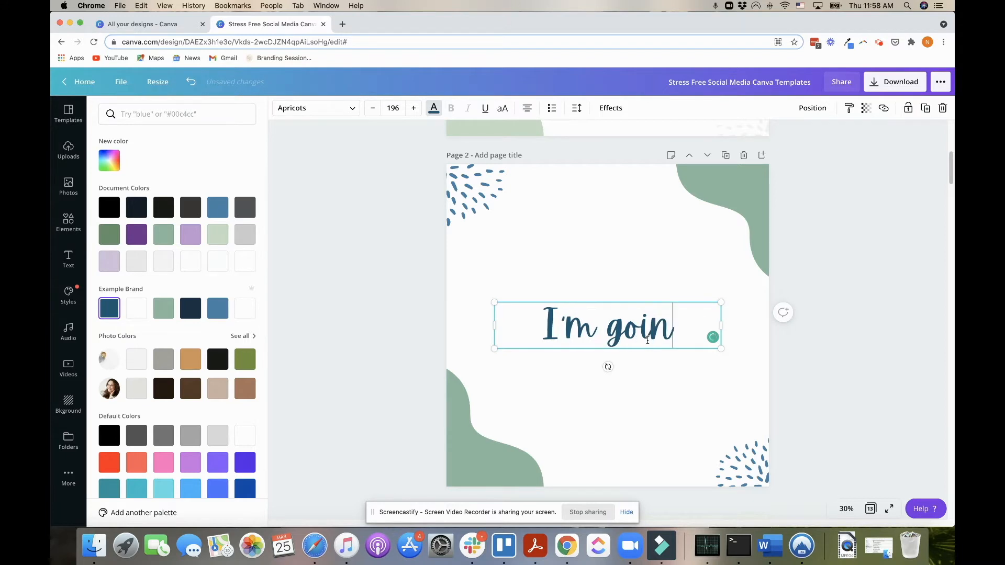
pyautogui.write('g to change ')
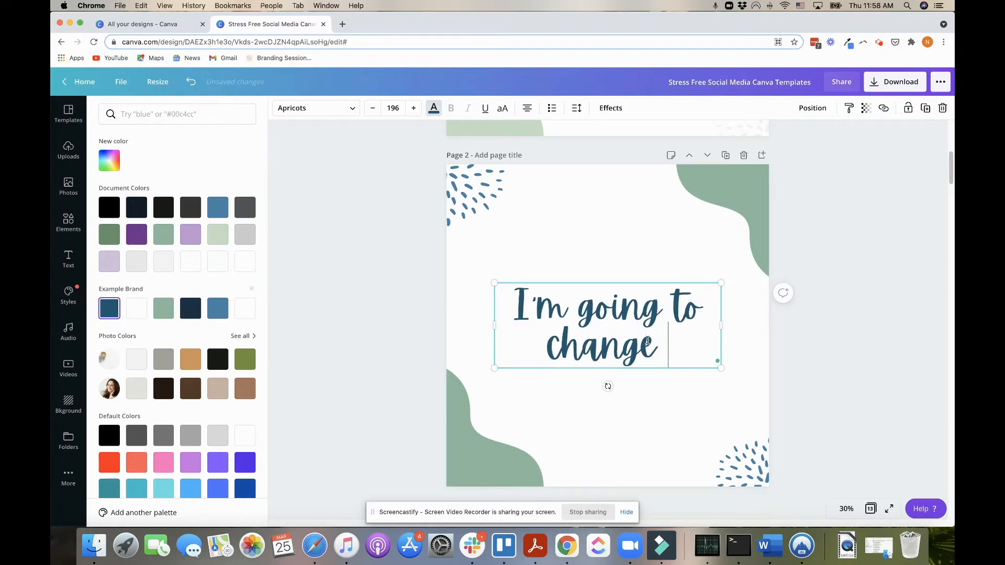
pyautogui.write('this text.')
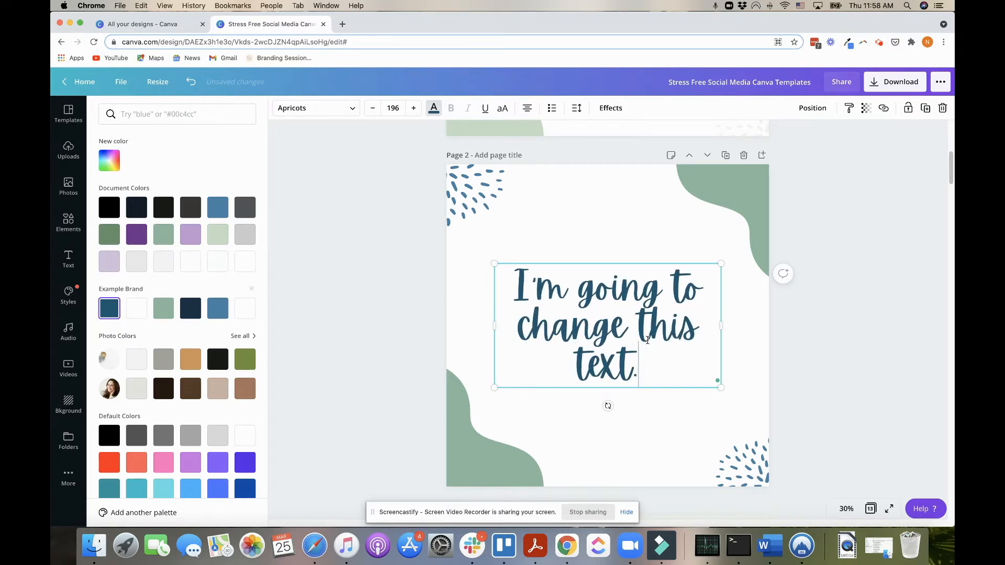
# Rewrap the quote text box on page 2, enlarge the text to size 254, move it down to mid-page, and deselect it.
pyautogui.moveTo(721, 325); pyautogui.dragTo(679, 321)
pyautogui.moveTo(689, 259); pyautogui.dragTo(744, 221)
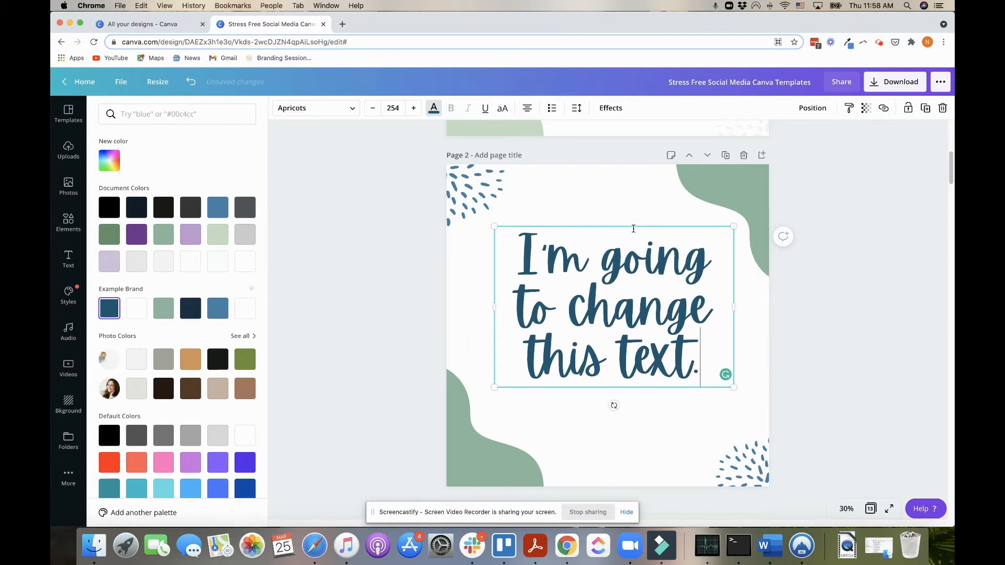
pyautogui.moveTo(633, 228); pyautogui.dragTo(631, 247)
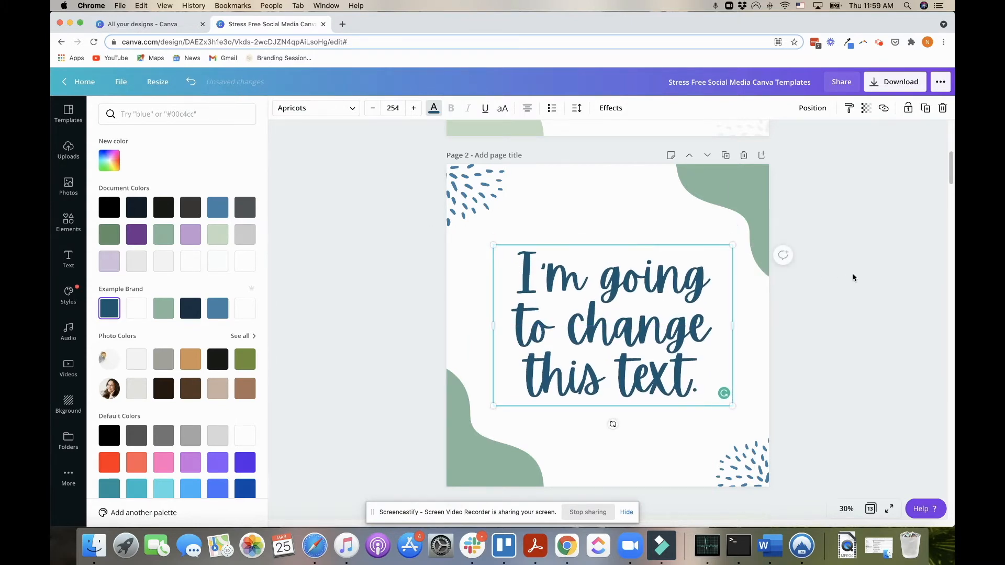
pyautogui.click(853, 278)
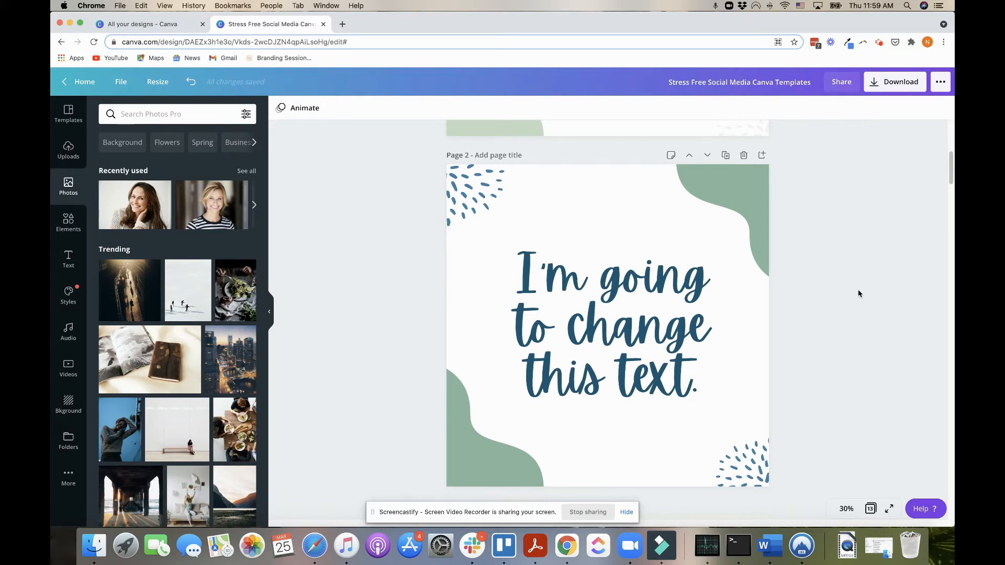
# Examine the text effect settings of the circular CLIENT LOVE text on page 3, including its Curve effect.
pyautogui.scroll(-1, 859, 288)
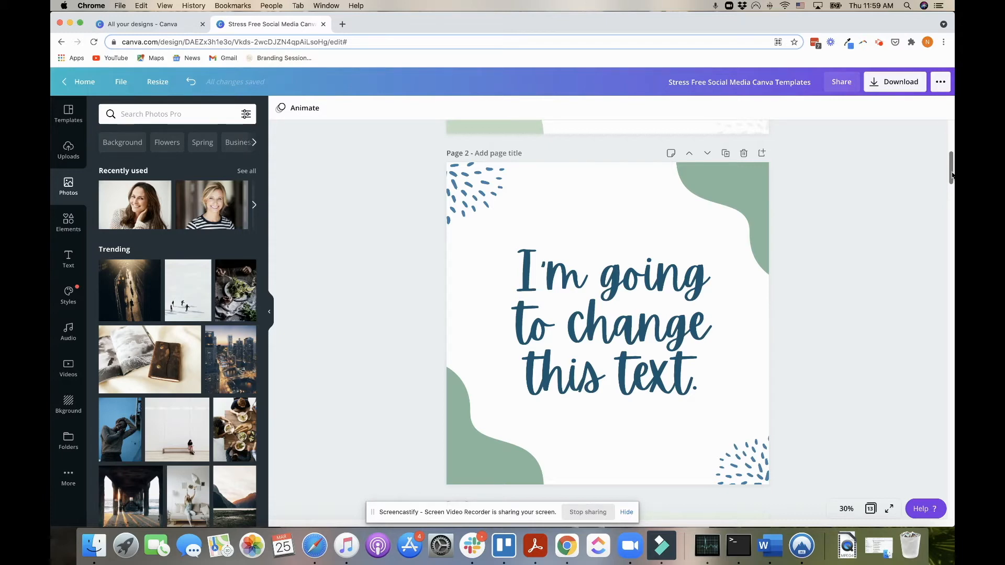
pyautogui.moveTo(950, 177); pyautogui.dragTo(941, 209)
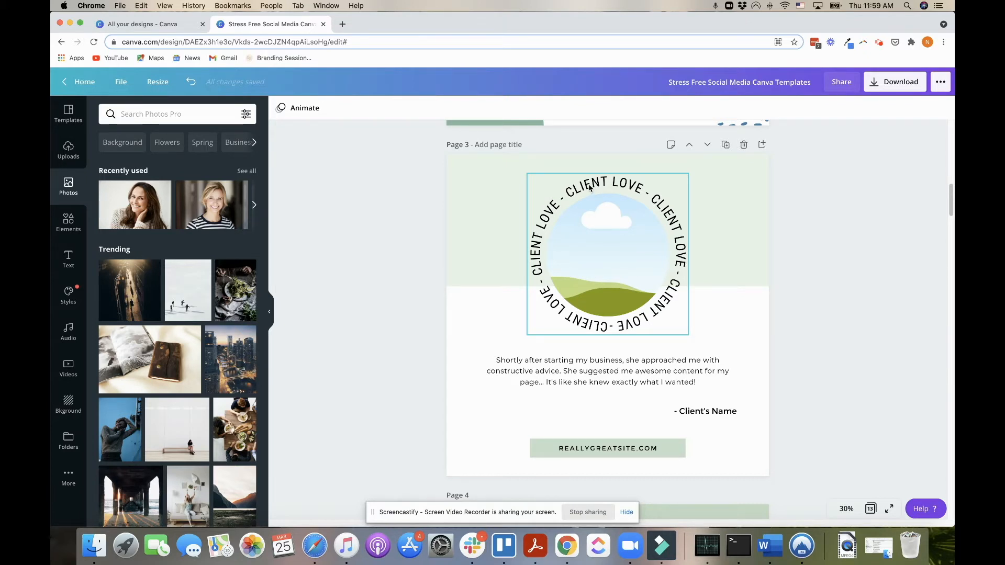
pyautogui.click(590, 189)
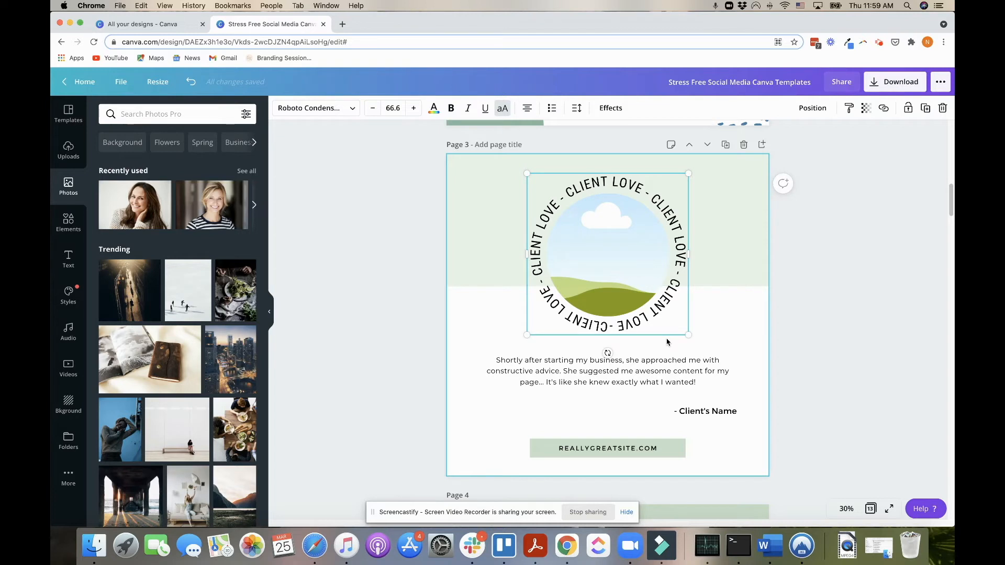
pyautogui.doubleClick(550, 191)
pyautogui.click(613, 109)
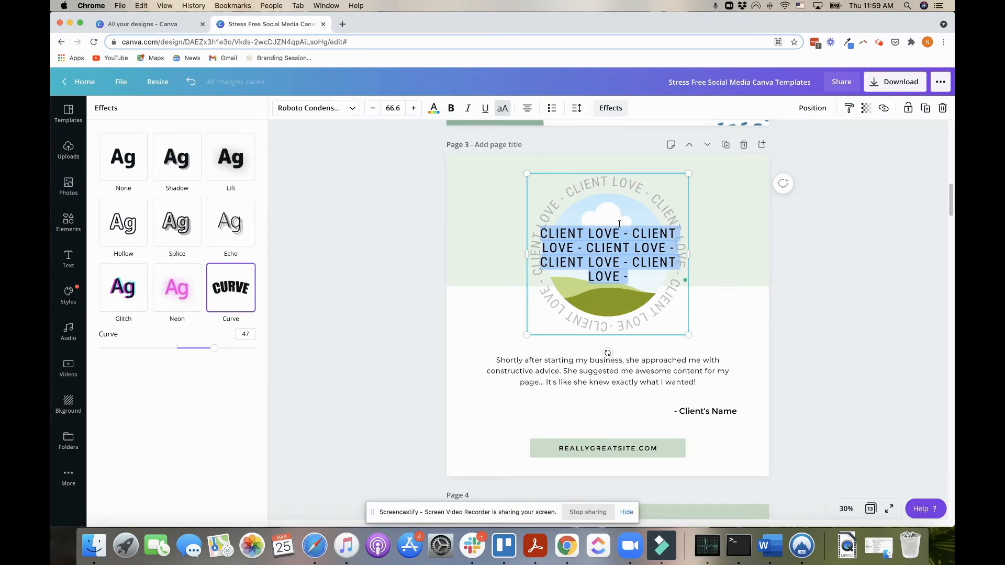
pyautogui.click(730, 203)
pyautogui.click(624, 189)
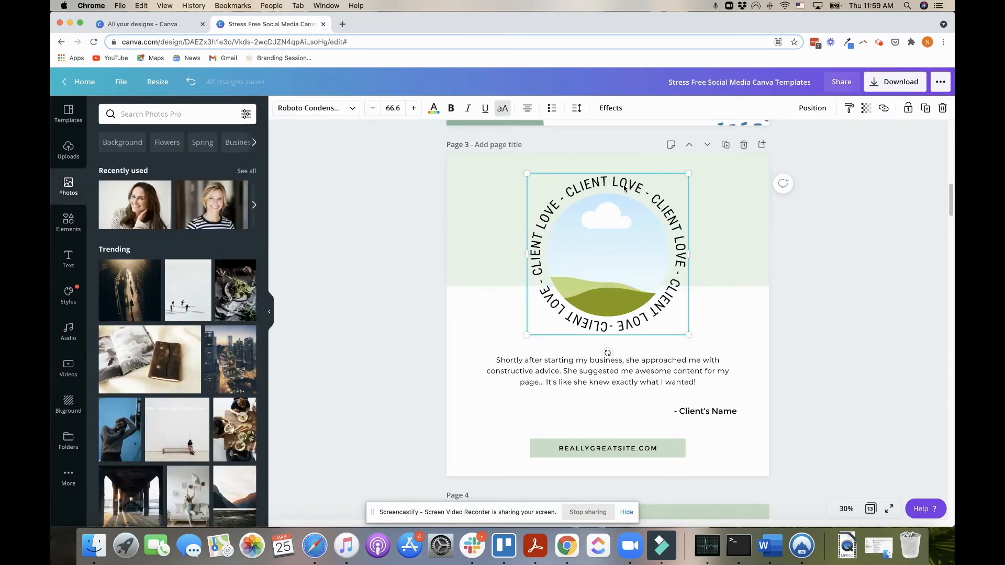
pyautogui.click(626, 188)
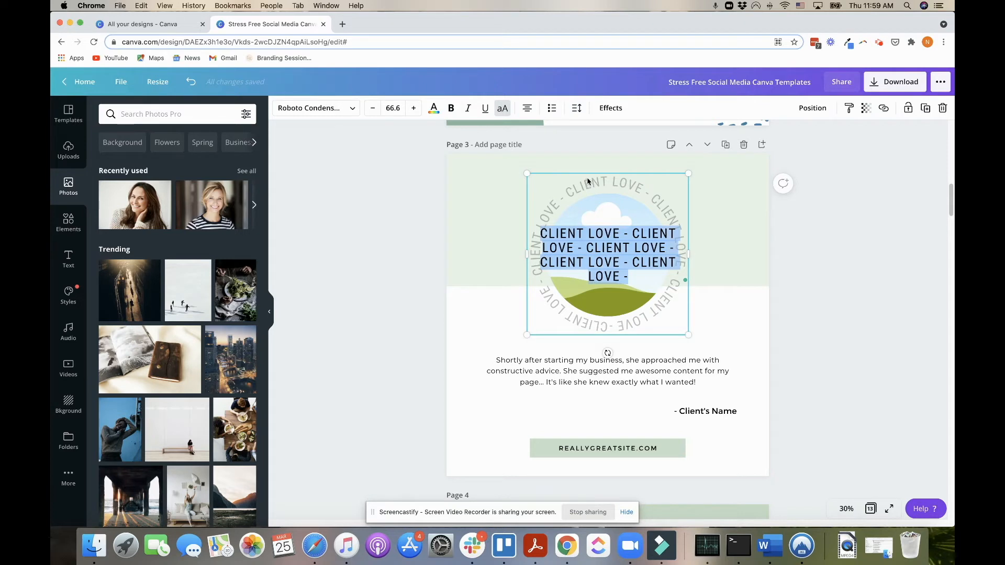
pyautogui.click(617, 110)
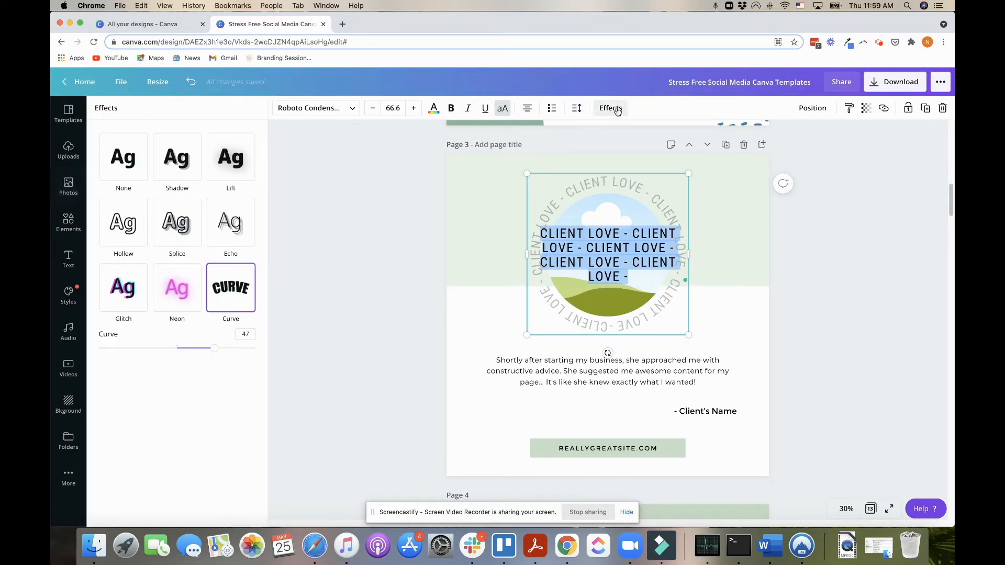
# Set the Curve of the circular CLIENT LOVE text on page 3 to 46 and its letter spacing to 79, leaving it deselected.
pyautogui.click(216, 351)
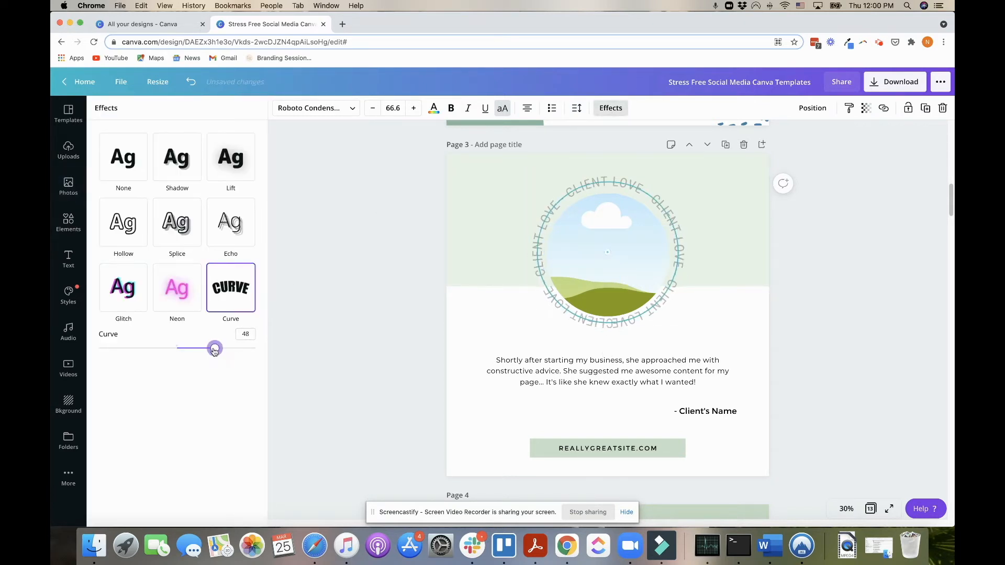
pyautogui.moveTo(215, 351); pyautogui.dragTo(213, 350)
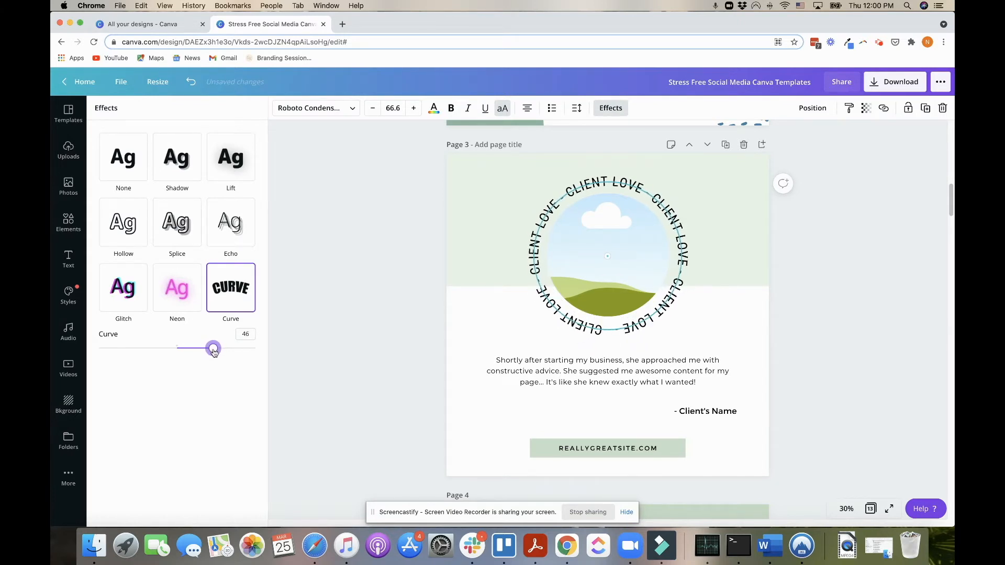
pyautogui.click(577, 108)
pyautogui.click(650, 143)
pyautogui.moveTo(649, 143); pyautogui.dragTo(650, 144)
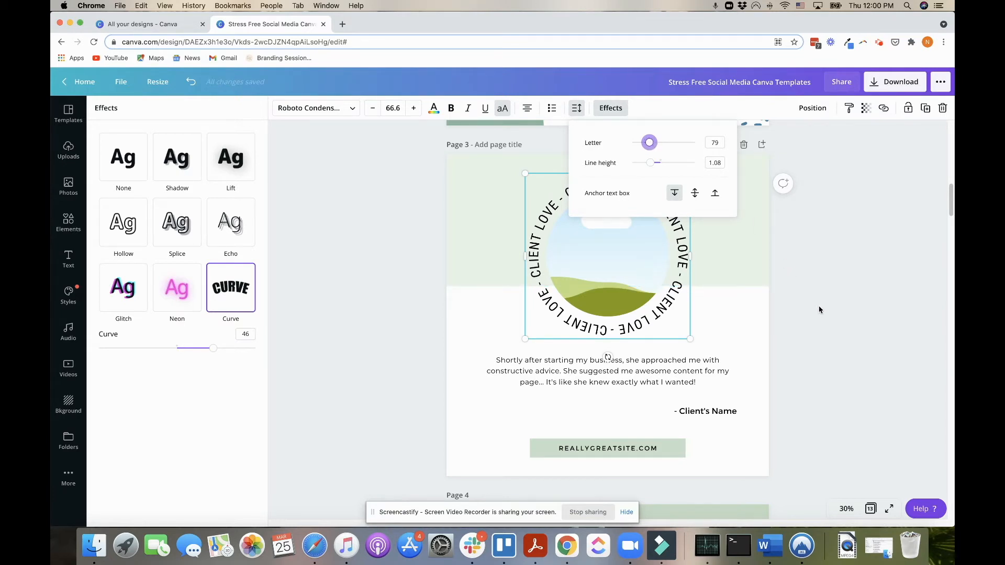
pyautogui.press('Escape')
pyautogui.press('Escape')
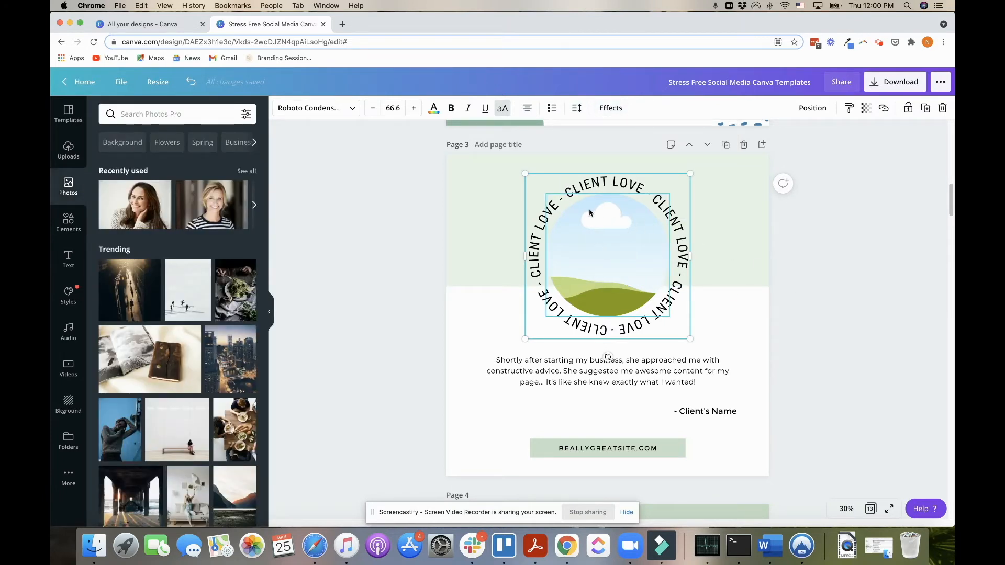
pyautogui.click(383, 228)
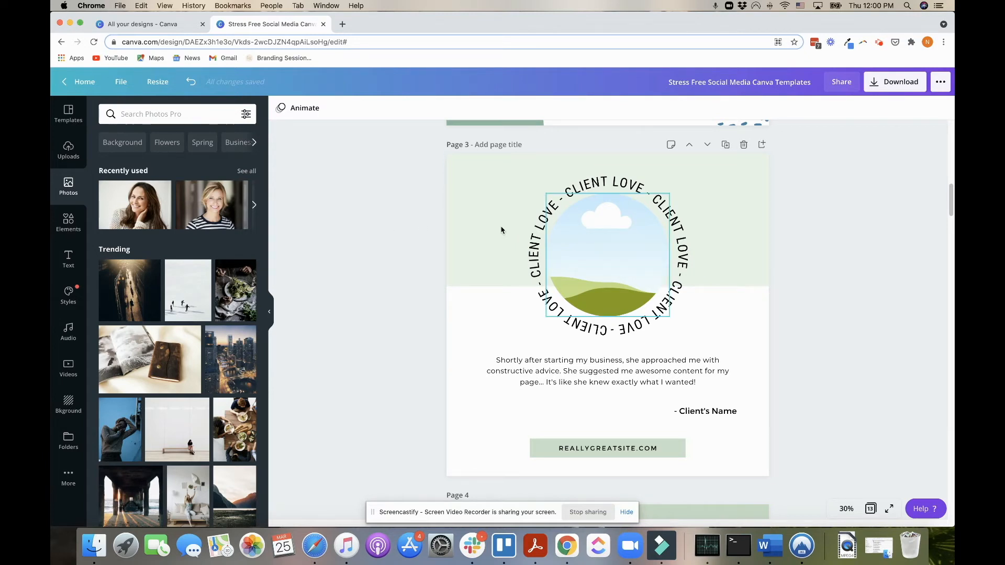
# Search the photo library for "woman" and place the portrait with the striped top in the circular frame on page 3.
pyautogui.click(195, 120)
pyautogui.write('w')
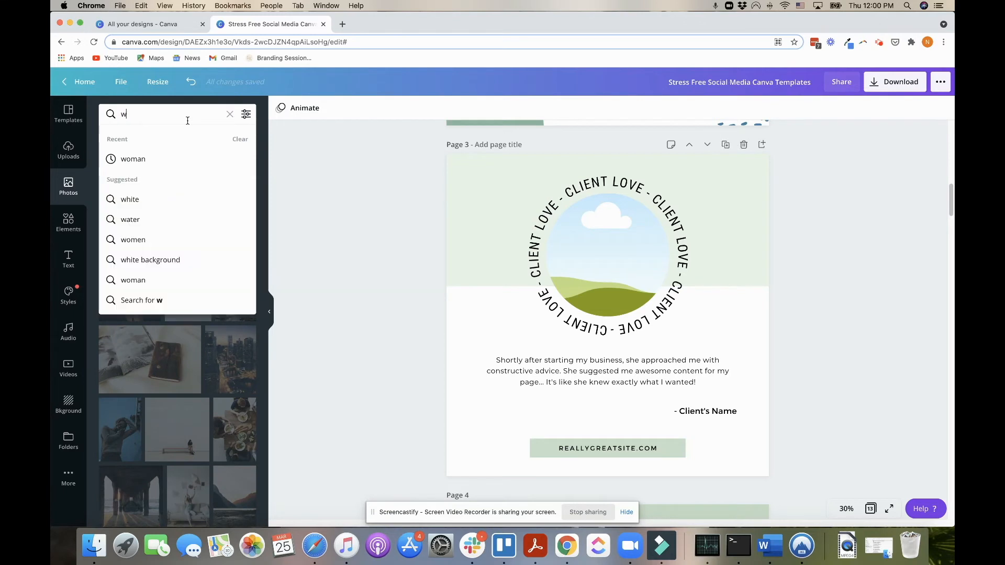
pyautogui.click(157, 160)
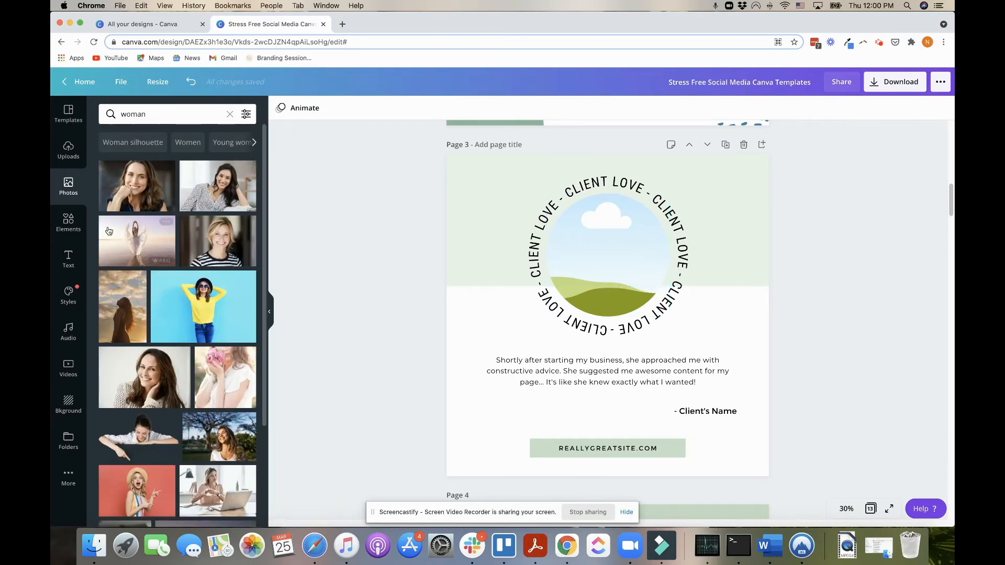
pyautogui.click(68, 151)
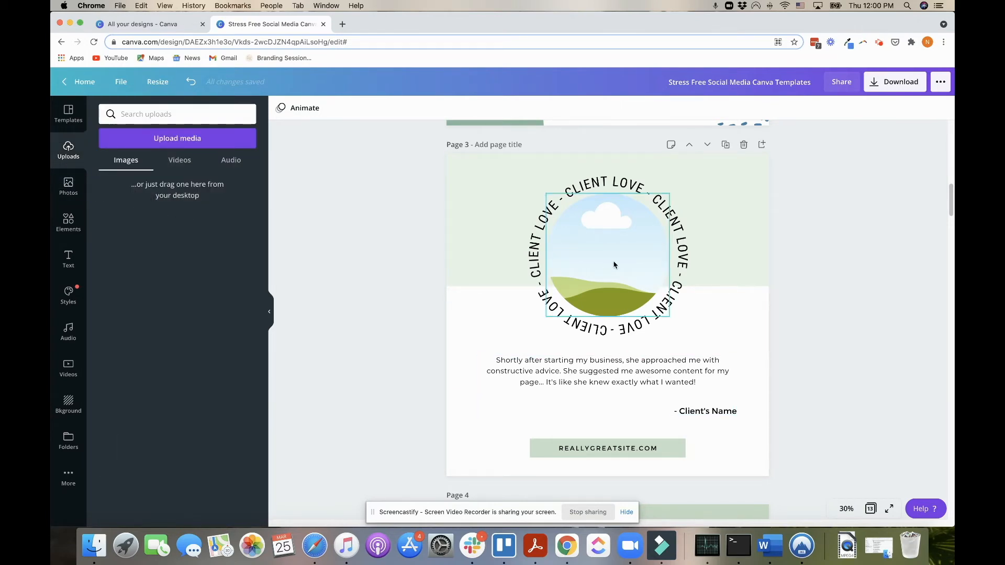
pyautogui.click(68, 198)
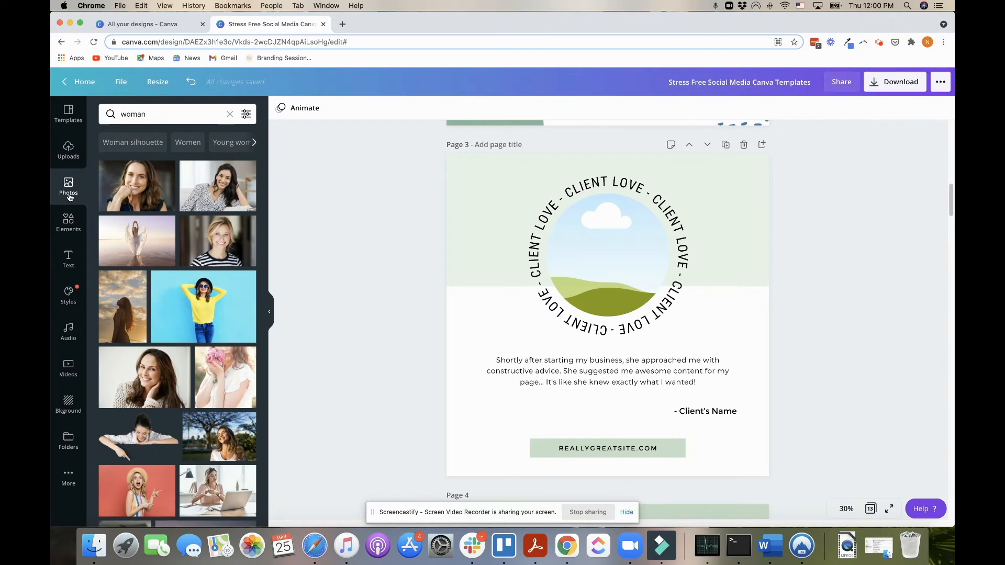
pyautogui.moveTo(222, 240); pyautogui.dragTo(536, 250)
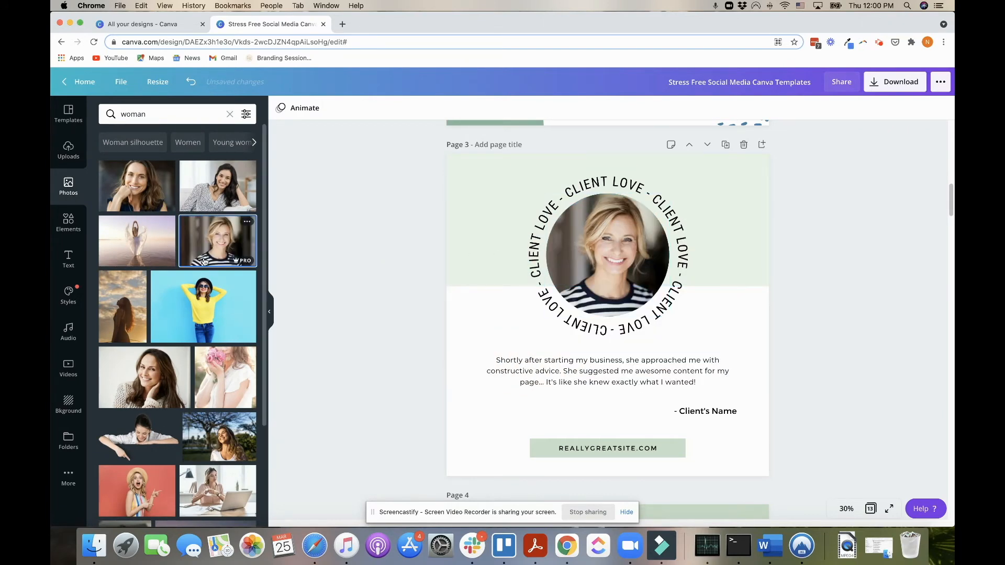
pyautogui.moveTo(238, 265)
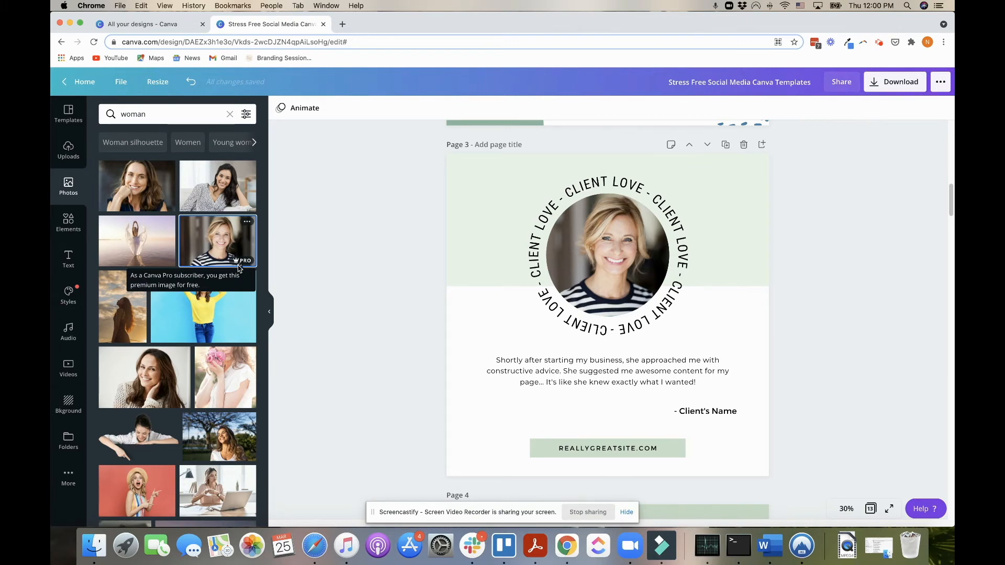
# Filter the photo results to Free and replace the page 3 circle photo with the woman in glasses and a blue top.
pyautogui.click(246, 115)
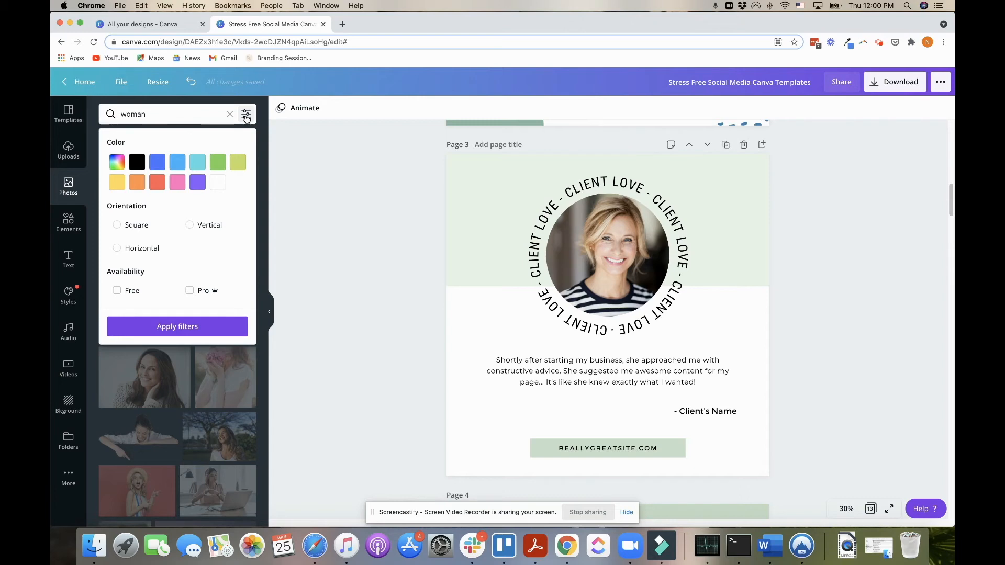
pyautogui.click(117, 292)
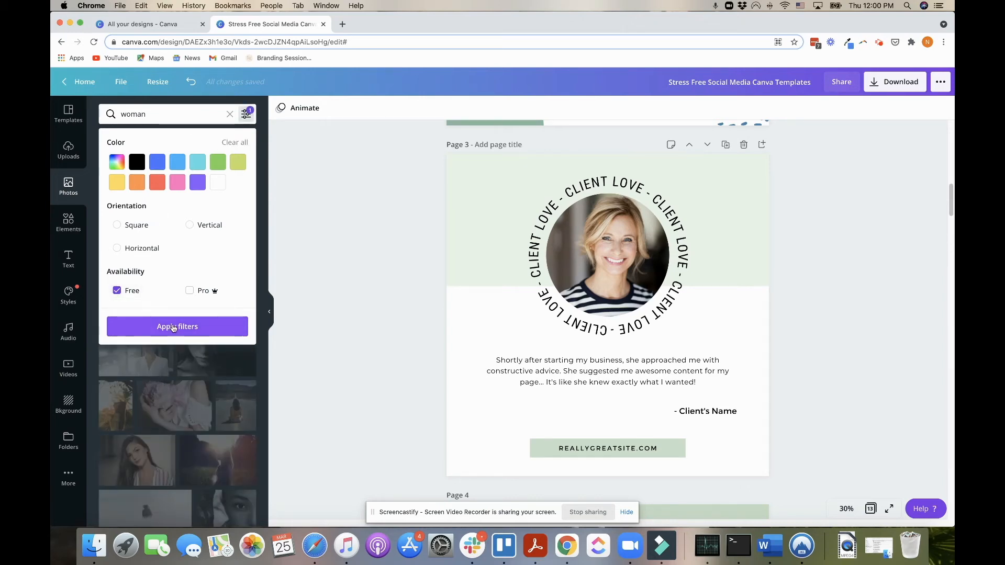
pyautogui.click(122, 322)
pyautogui.moveTo(120, 307); pyautogui.dragTo(595, 252)
pyautogui.doubleClick(594, 251)
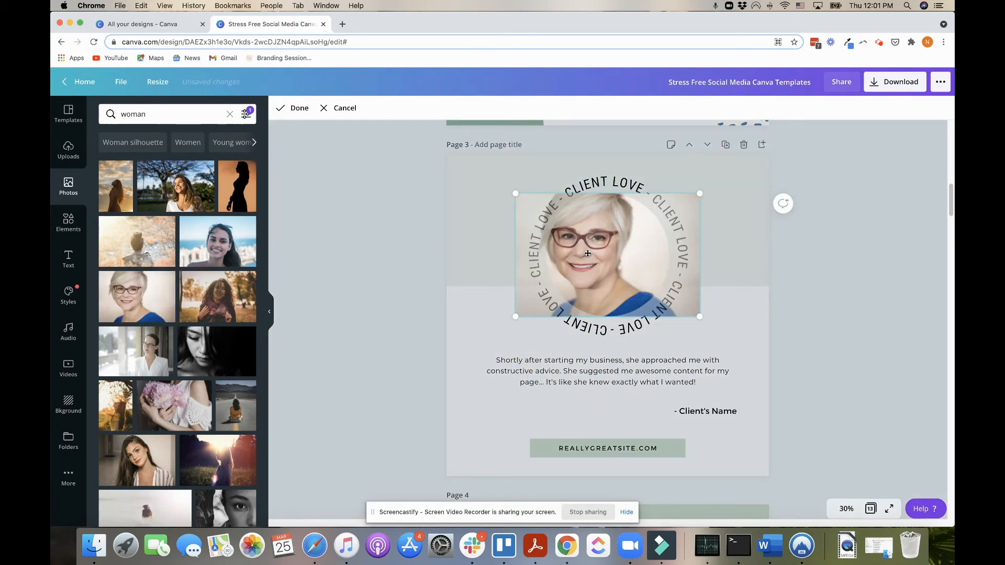
pyautogui.click(408, 274)
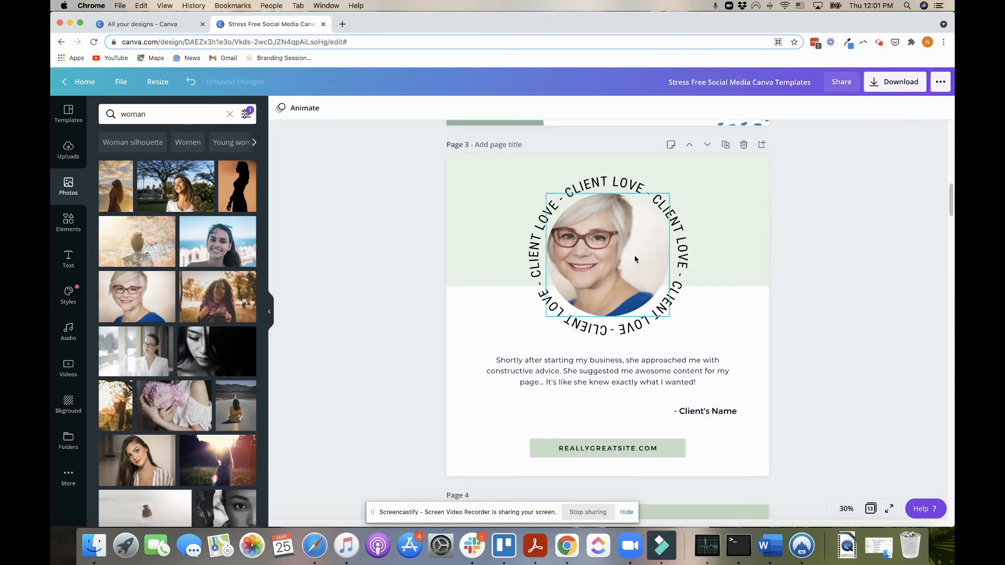
# Reposition the photo inside the page 3 circular frame so the woman's face is centred, and finish cropping.
pyautogui.doubleClick(603, 261)
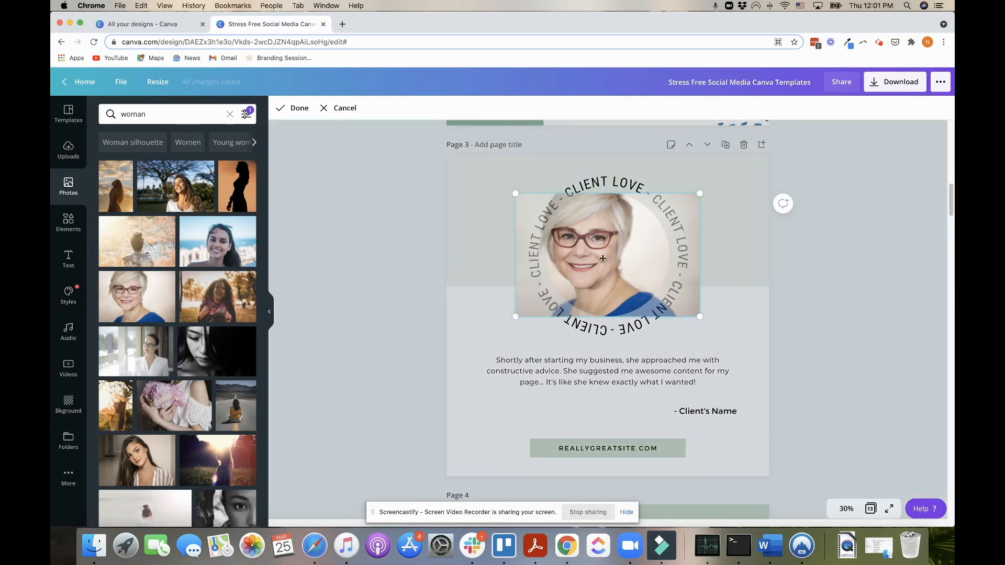
pyautogui.moveTo(603, 261); pyautogui.dragTo(636, 262)
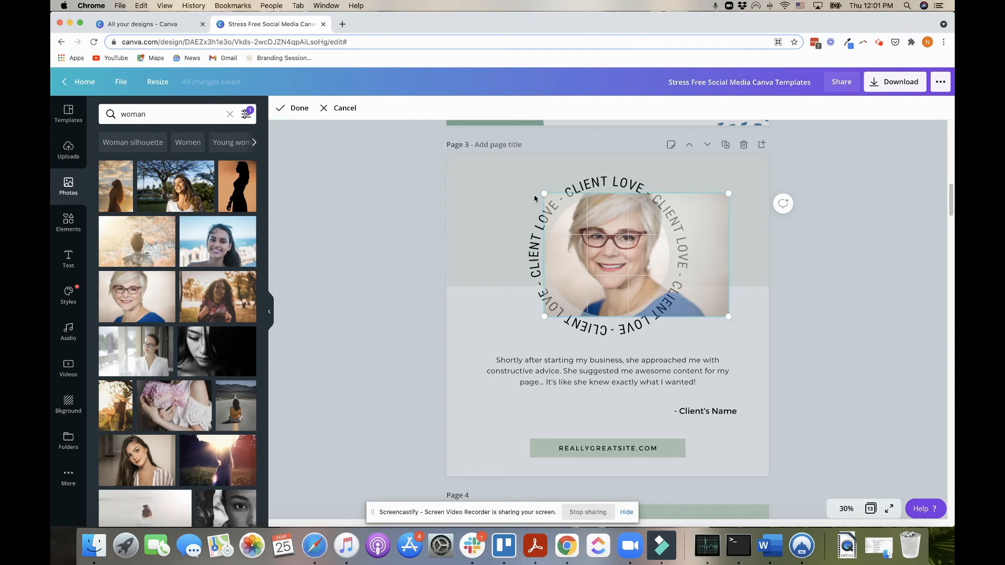
pyautogui.moveTo(544, 193); pyautogui.dragTo(555, 228)
pyautogui.moveTo(616, 240); pyautogui.dragTo(609, 240)
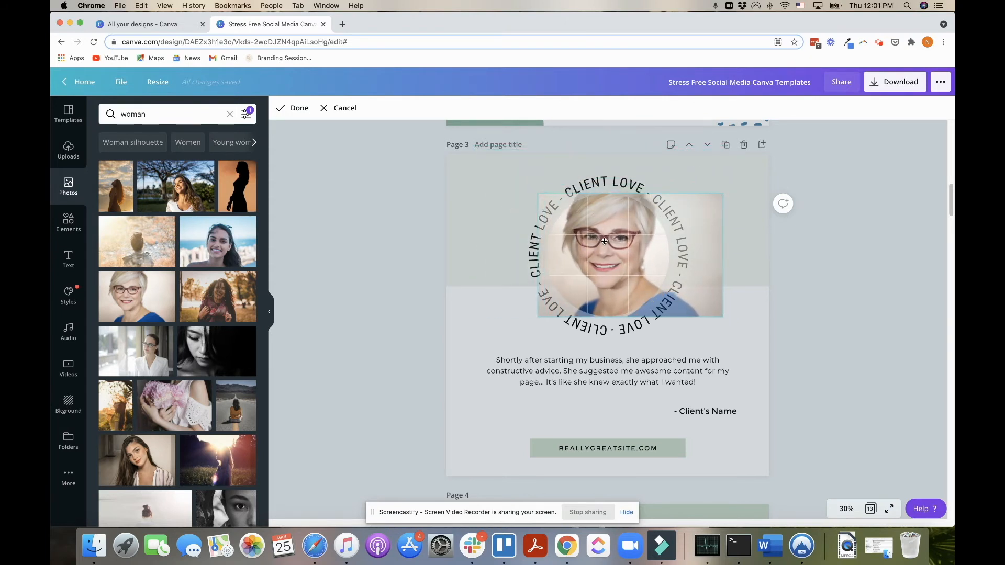
pyautogui.click(366, 245)
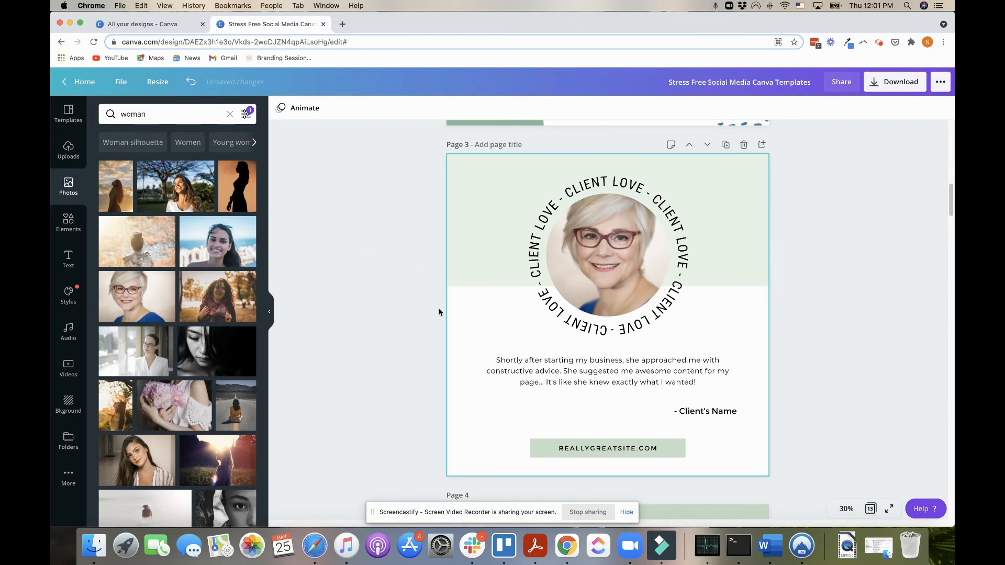
# Browse the image effects for the photo on page 5, apply the Glow shadow, then enlarge and reposition the photo.
pyautogui.moveTo(951, 203); pyautogui.dragTo(952, 263)
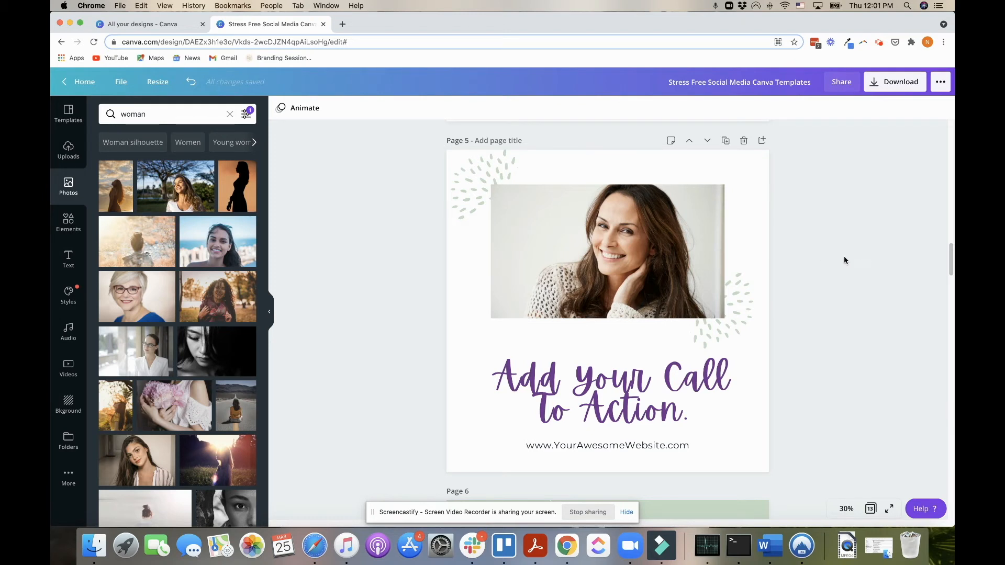
pyautogui.click(617, 238)
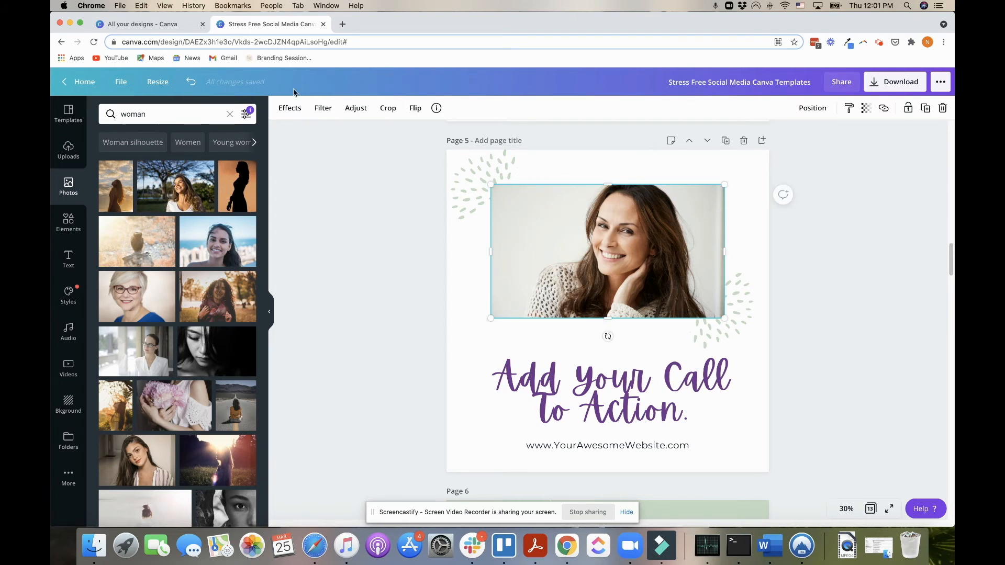
pyautogui.click(291, 108)
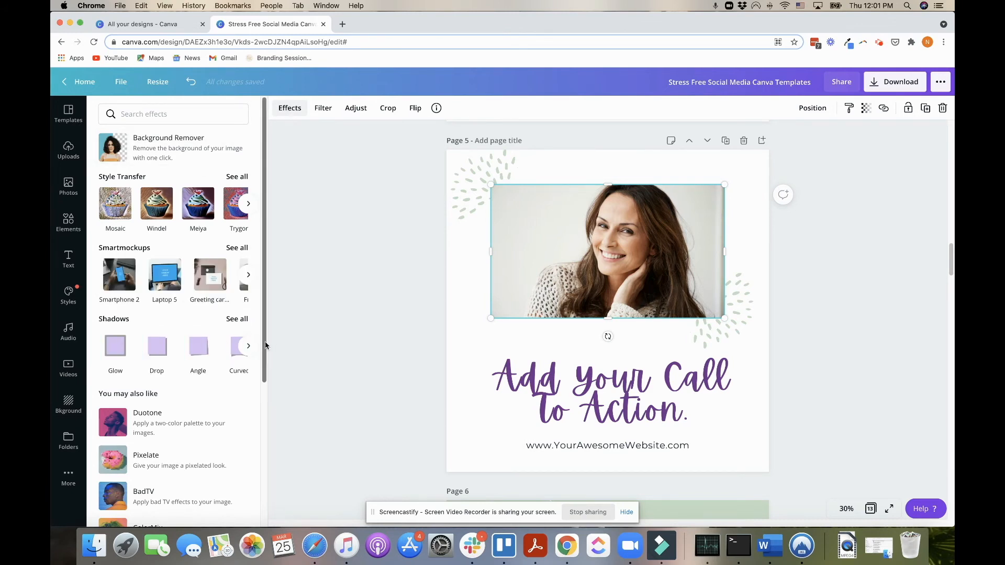
pyautogui.moveTo(265, 343); pyautogui.dragTo(259, 502)
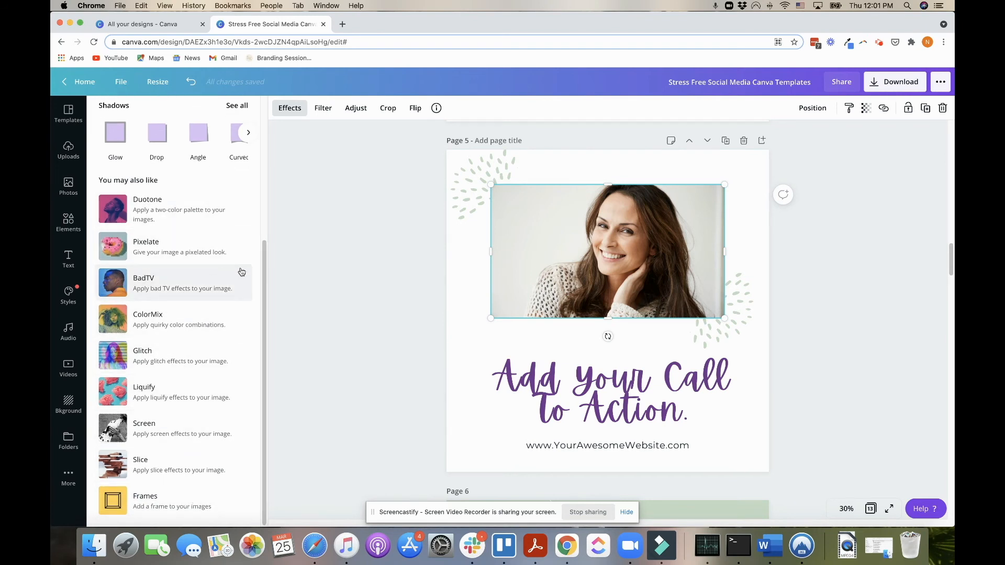
pyautogui.moveTo(265, 273); pyautogui.dragTo(292, 126)
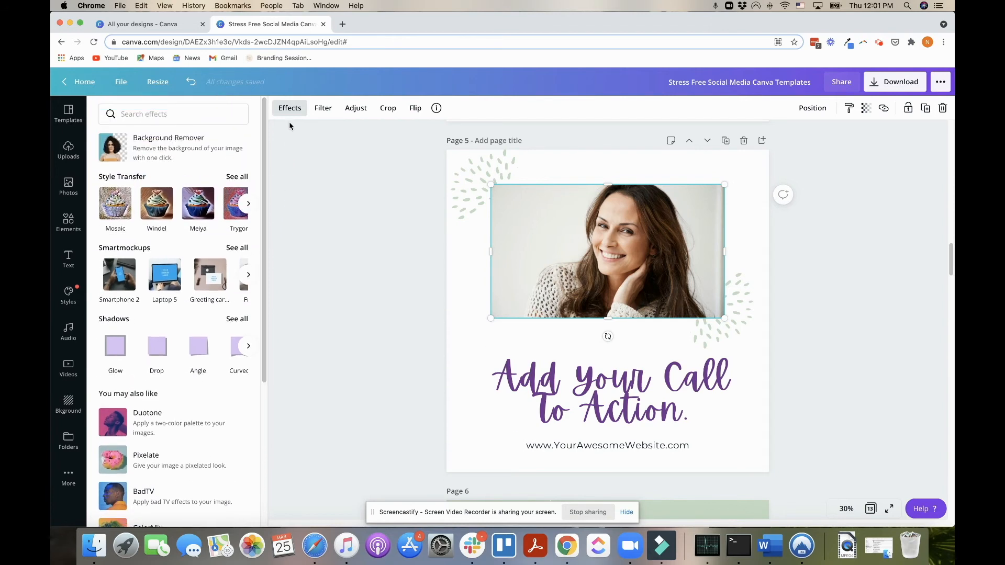
pyautogui.click(117, 351)
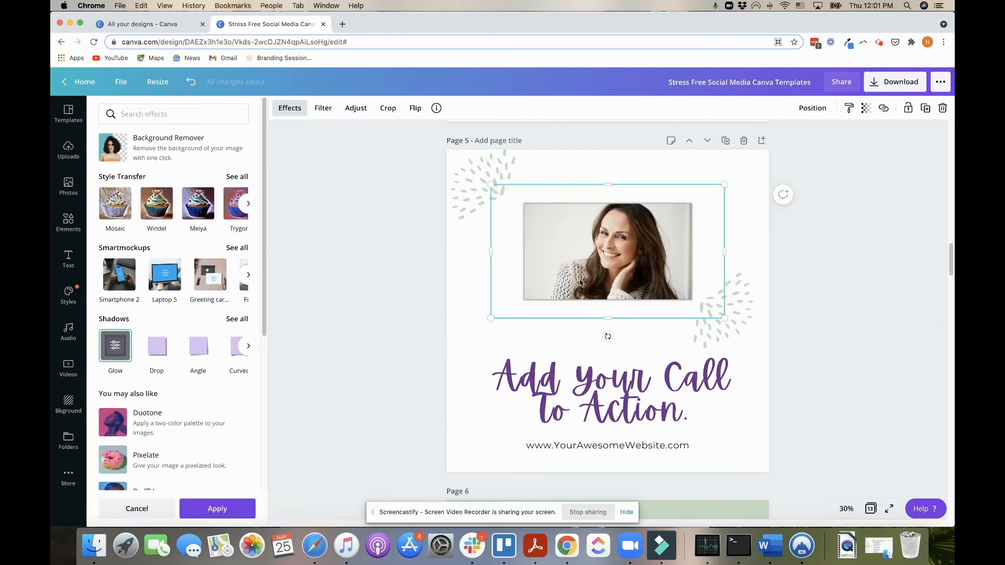
pyautogui.moveTo(725, 184); pyautogui.dragTo(836, 181)
pyautogui.moveTo(724, 212); pyautogui.dragTo(667, 234)
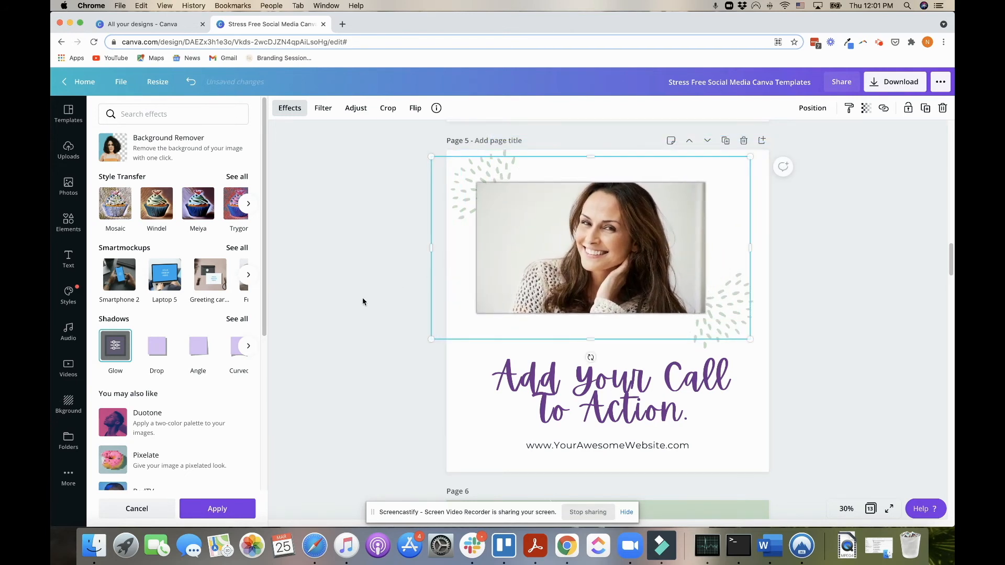
# Switch the page 5 photo's shadow to Drop, enlarge the photo slightly, place it above the call-to-action text, and deselect it.
pyautogui.click(166, 348)
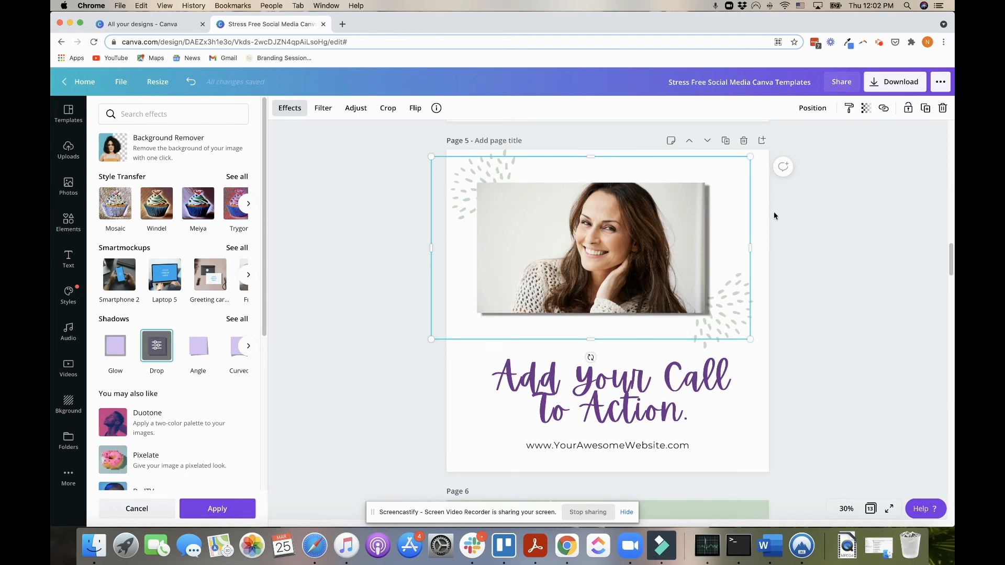
pyautogui.moveTo(750, 157); pyautogui.dragTo(825, 159)
pyautogui.moveTo(730, 200); pyautogui.dragTo(714, 227)
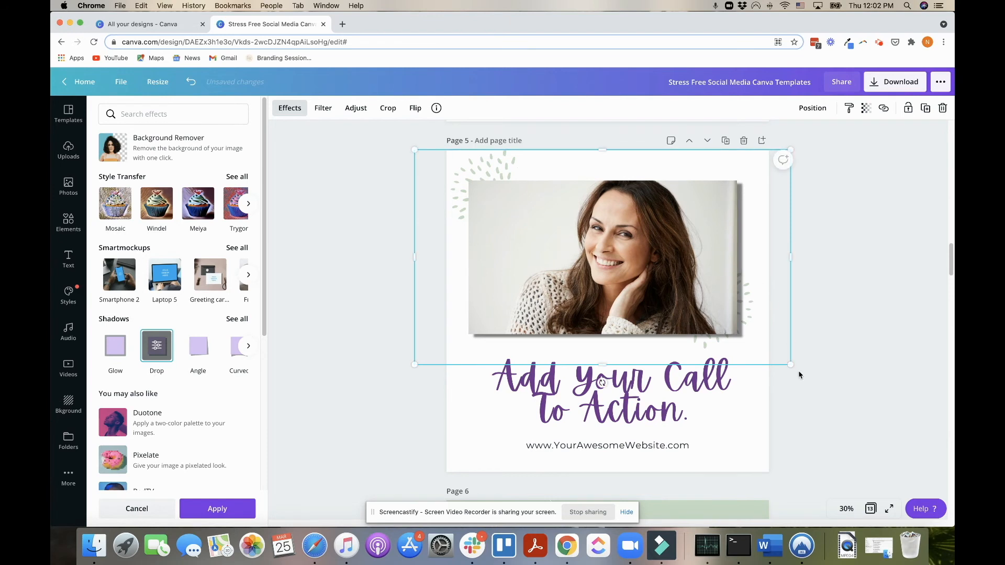
pyautogui.moveTo(789, 363); pyautogui.dragTo(758, 347)
pyautogui.moveTo(677, 289); pyautogui.dragTo(688, 290)
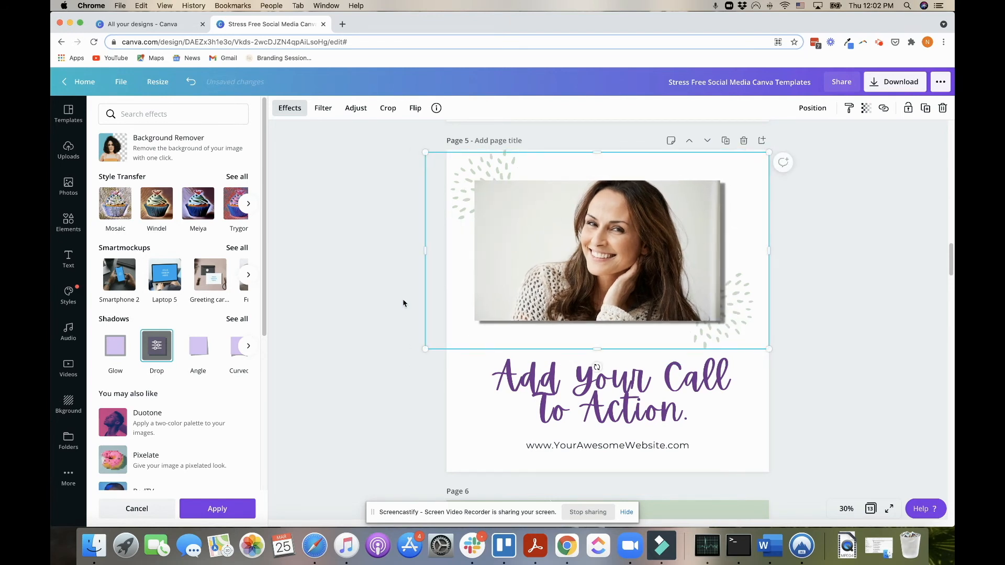
pyautogui.click(372, 328)
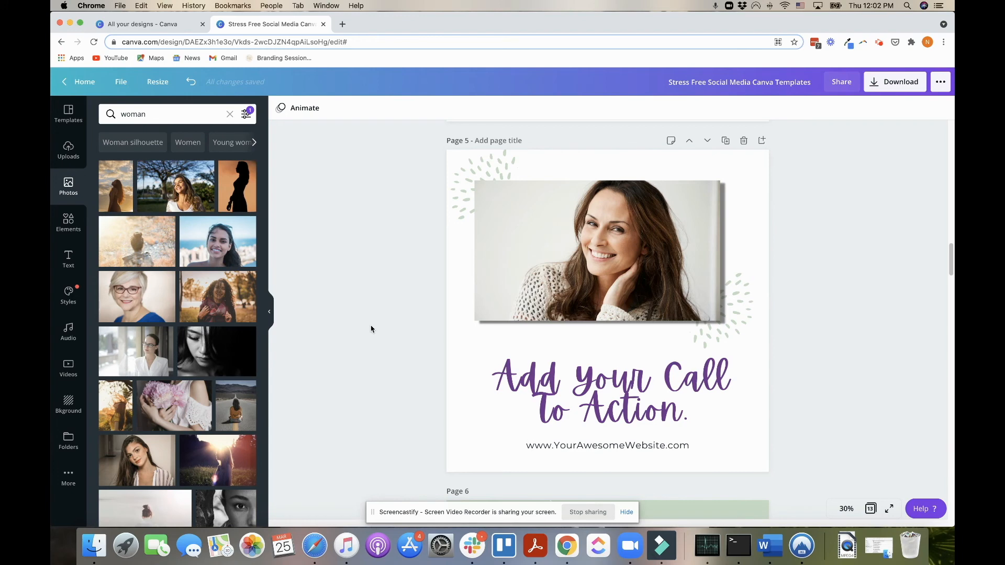